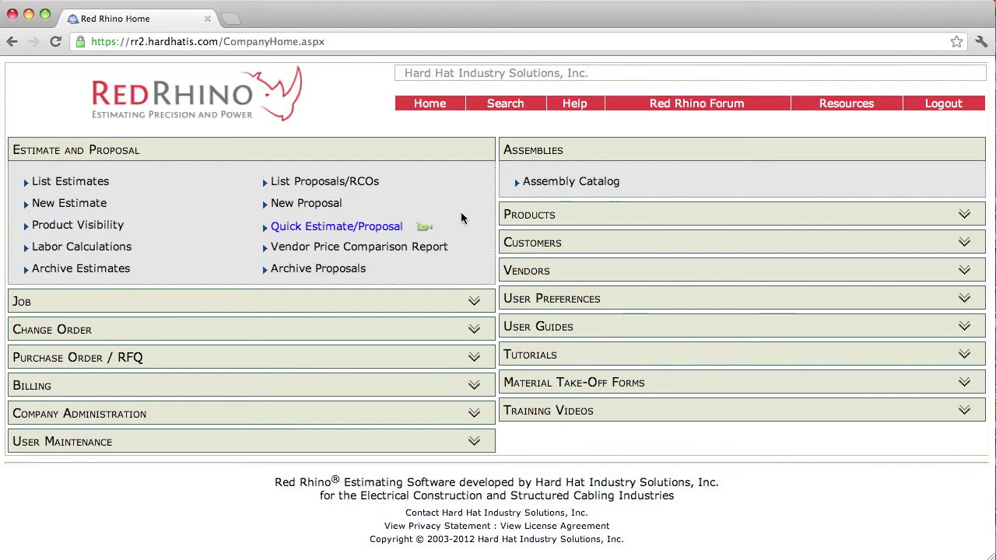
View the blank new-customer form from the customer catalog and return to the home page
{"action": "left_click", "coordinate": [545, 252]}
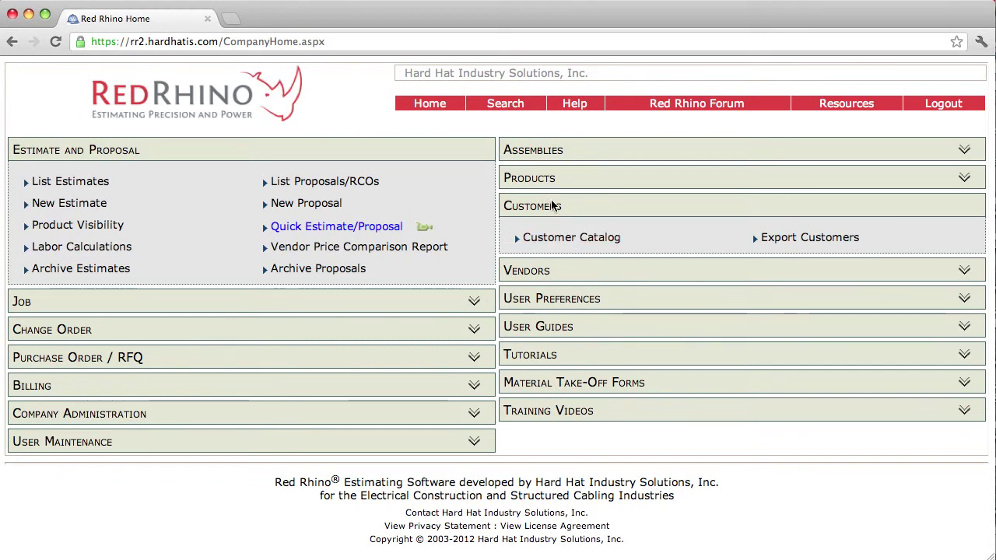
{"action": "left_click", "coordinate": [599, 242]}
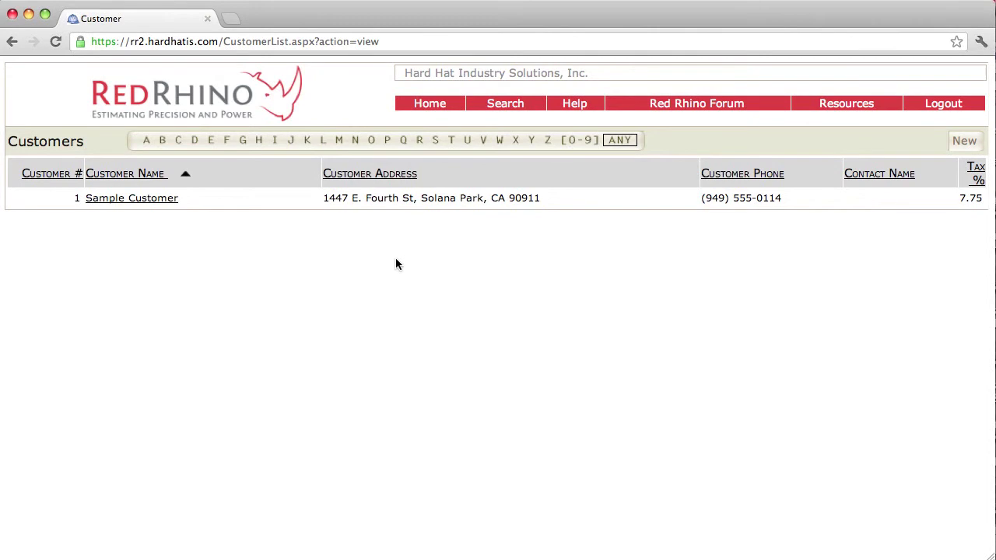
{"action": "left_click", "coordinate": [965, 141]}
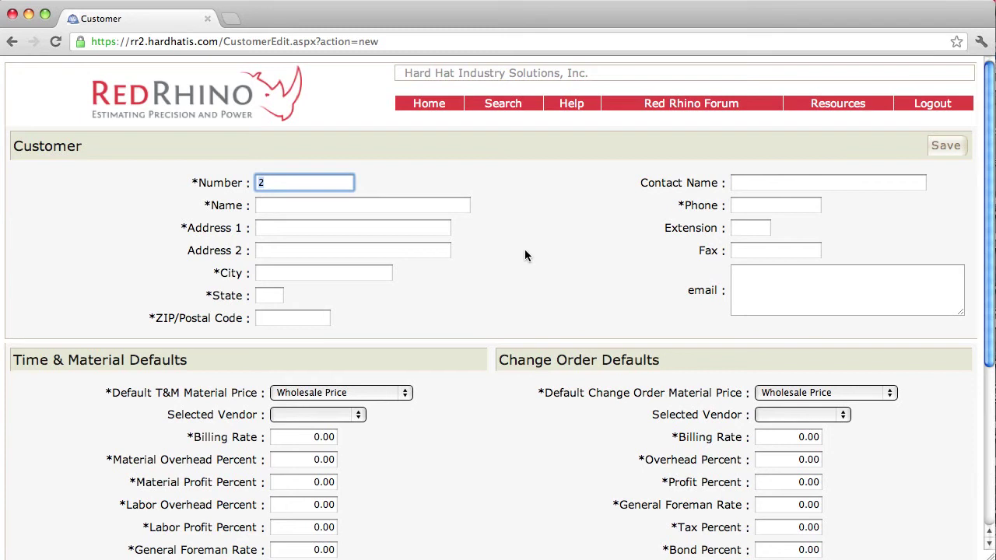
{"action": "left_click", "coordinate": [430, 105]}
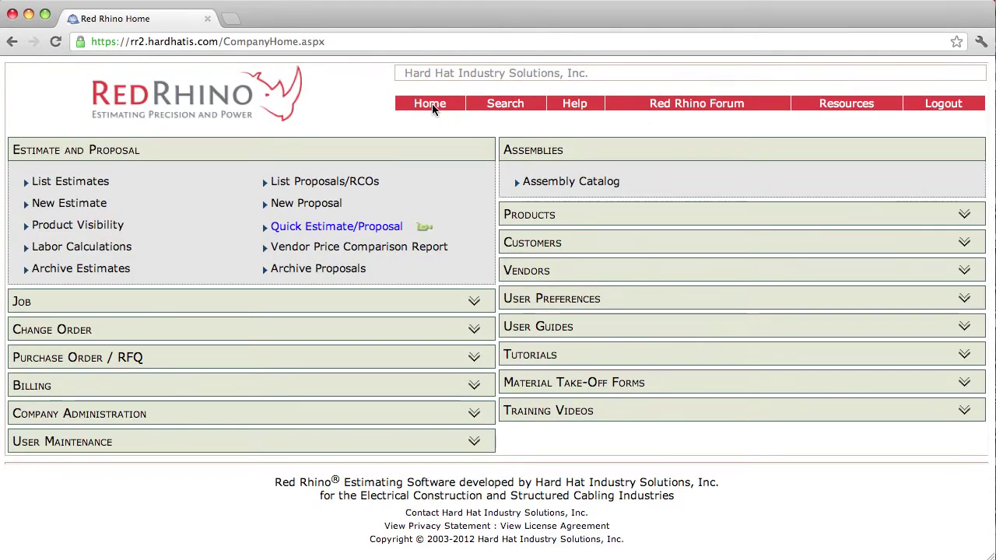
Start a new proposal from the estimate "Commercial estimate" for the customer "Sample Customer"
{"action": "left_click", "coordinate": [73, 185]}
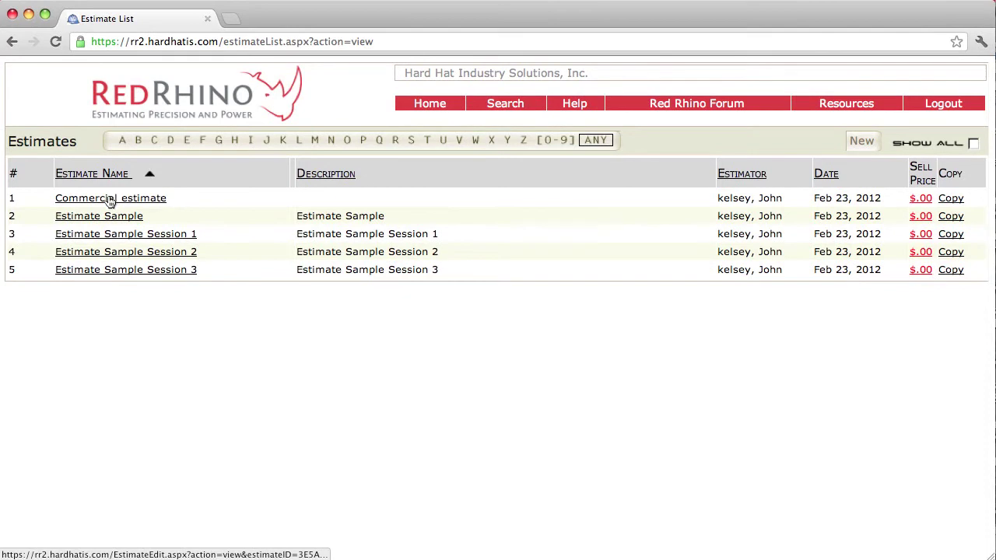
{"action": "left_click", "coordinate": [110, 199]}
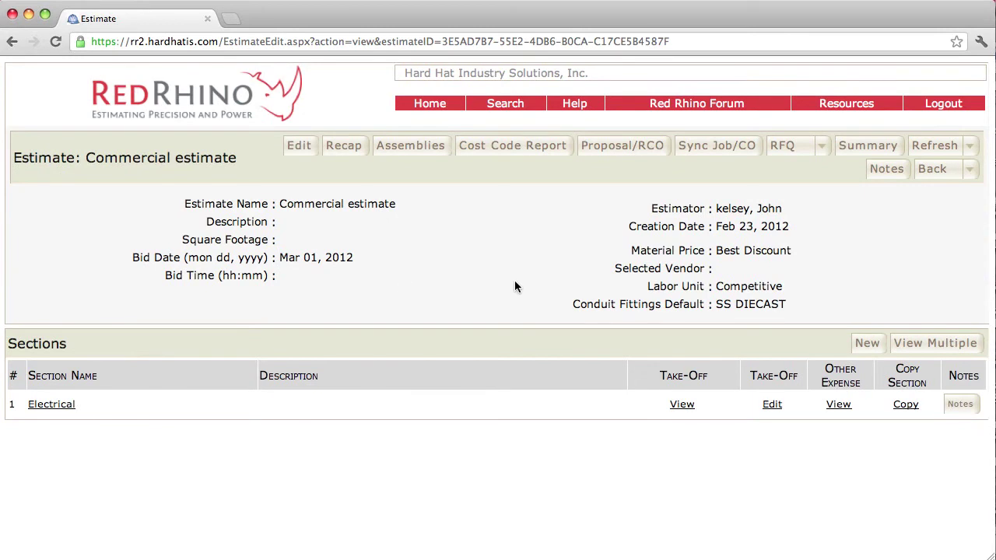
{"action": "left_click", "coordinate": [607, 150]}
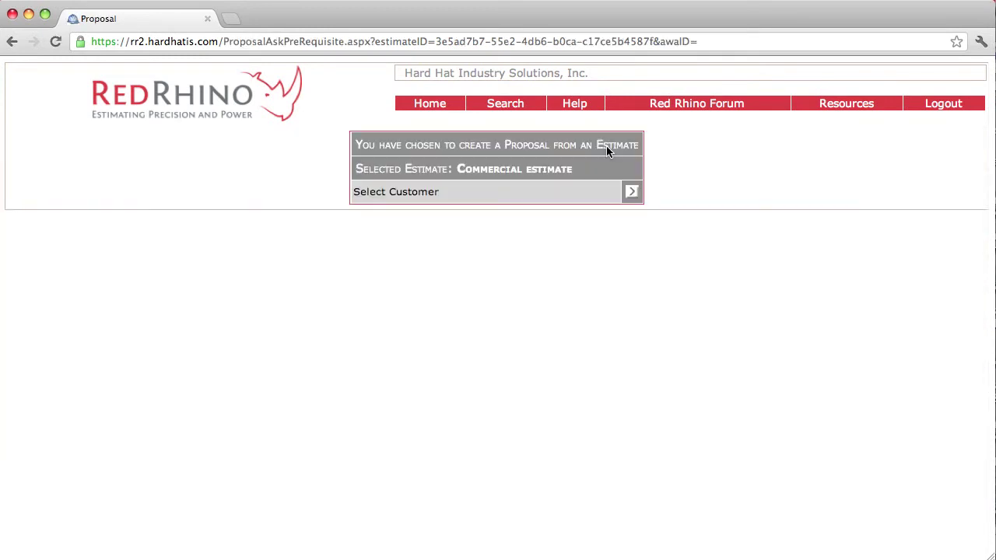
{"action": "left_click", "coordinate": [633, 193]}
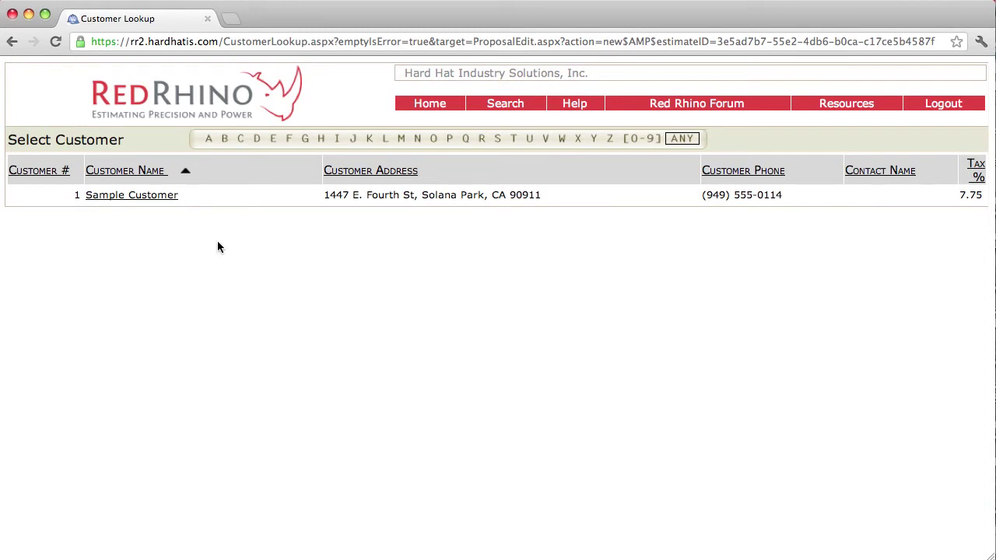
{"action": "left_click", "coordinate": [137, 202]}
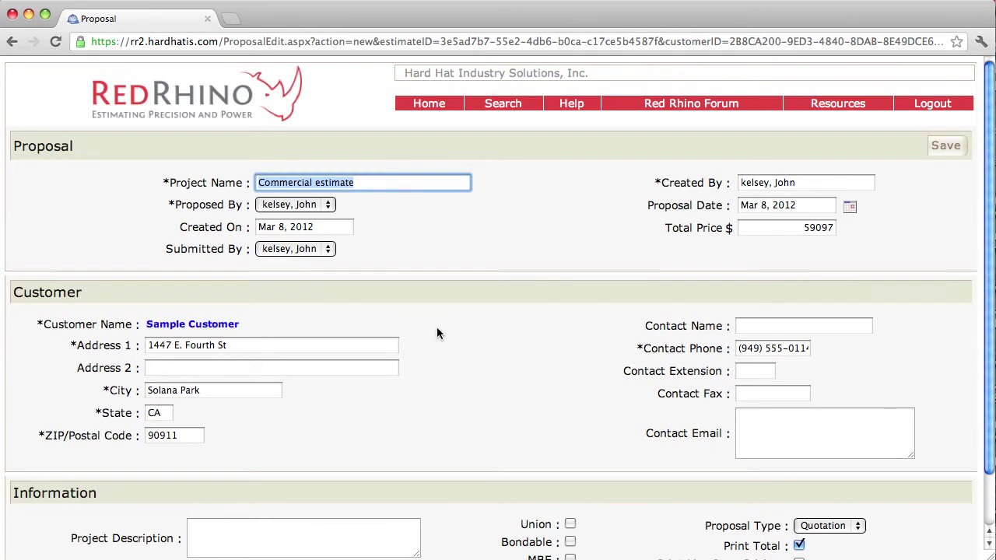
Review the project description, plan and specification fields of the new proposal and save it
{"action": "scroll", "coordinate": [436, 327], "scroll_direction": "down", "scroll_amount": 2}
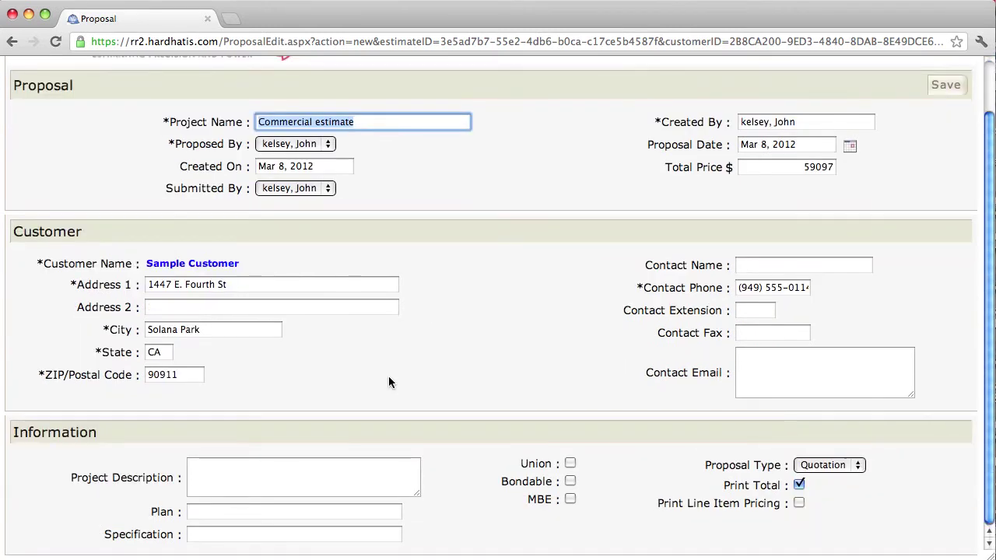
{"action": "left_click", "coordinate": [238, 480]}
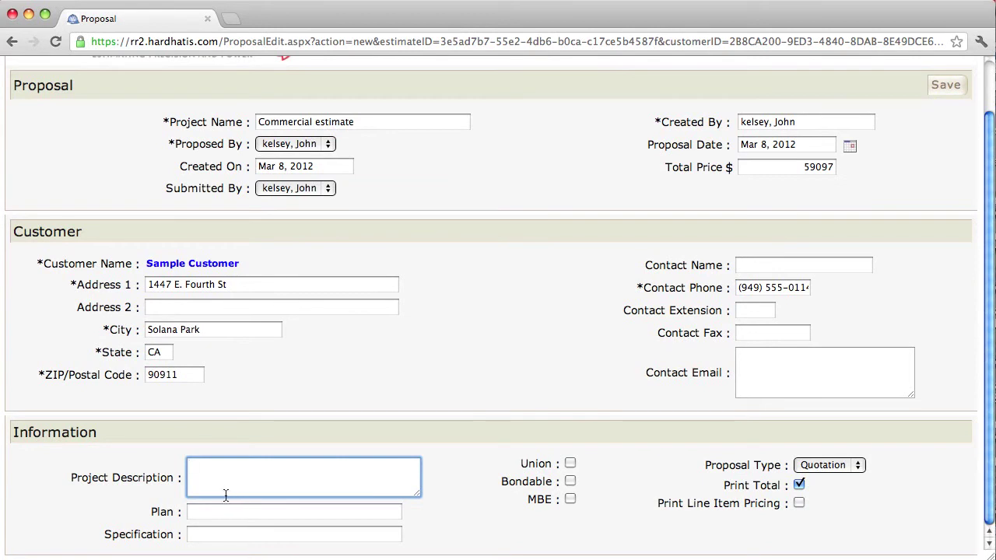
{"action": "left_click", "coordinate": [215, 511]}
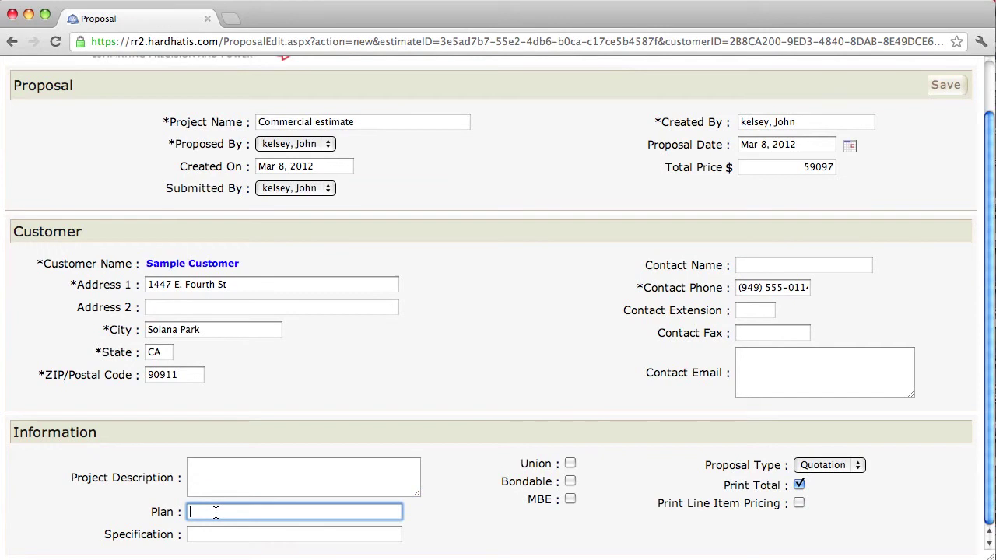
{"action": "left_click", "coordinate": [209, 534]}
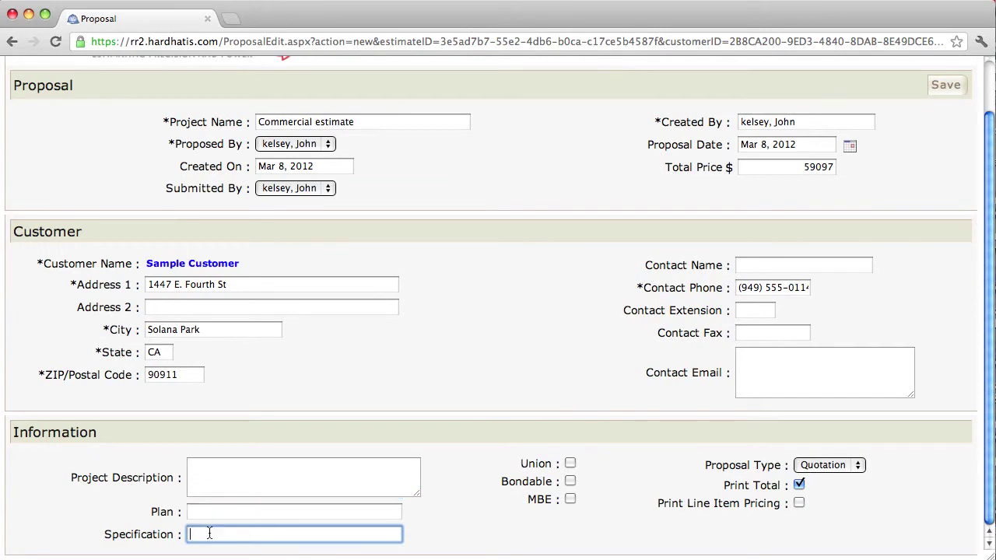
{"action": "left_click", "coordinate": [218, 472]}
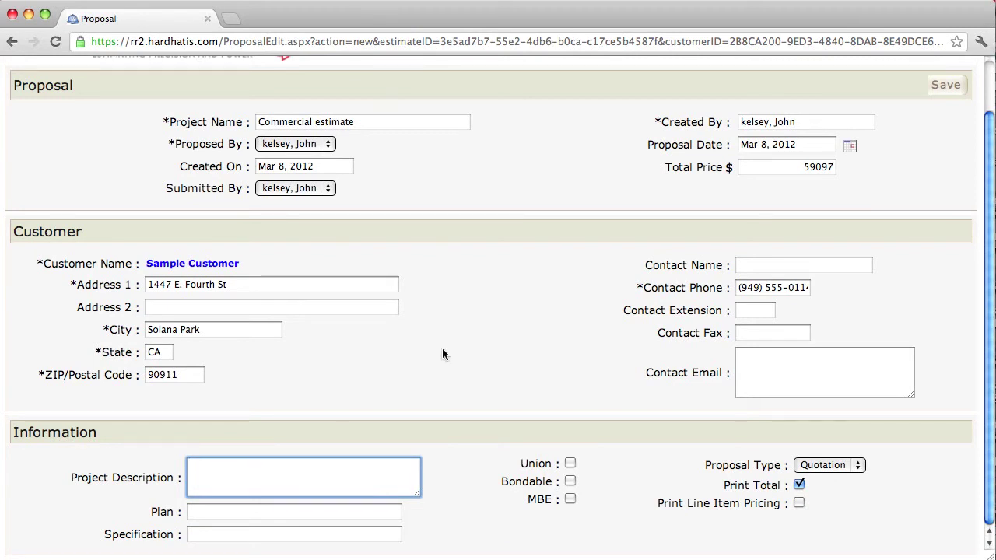
{"action": "scroll", "coordinate": [426, 375], "scroll_direction": "up", "scroll_amount": 2}
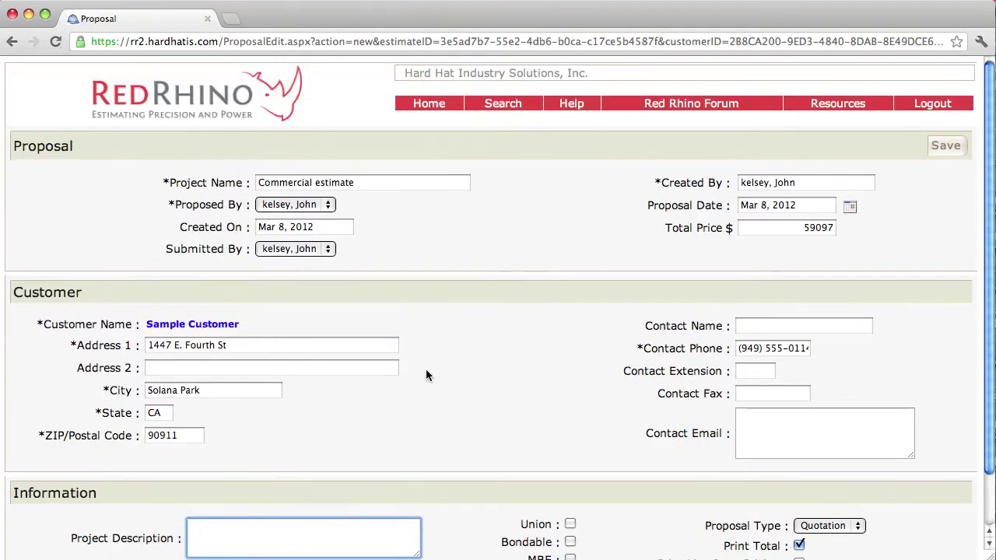
{"action": "left_click", "coordinate": [939, 151]}
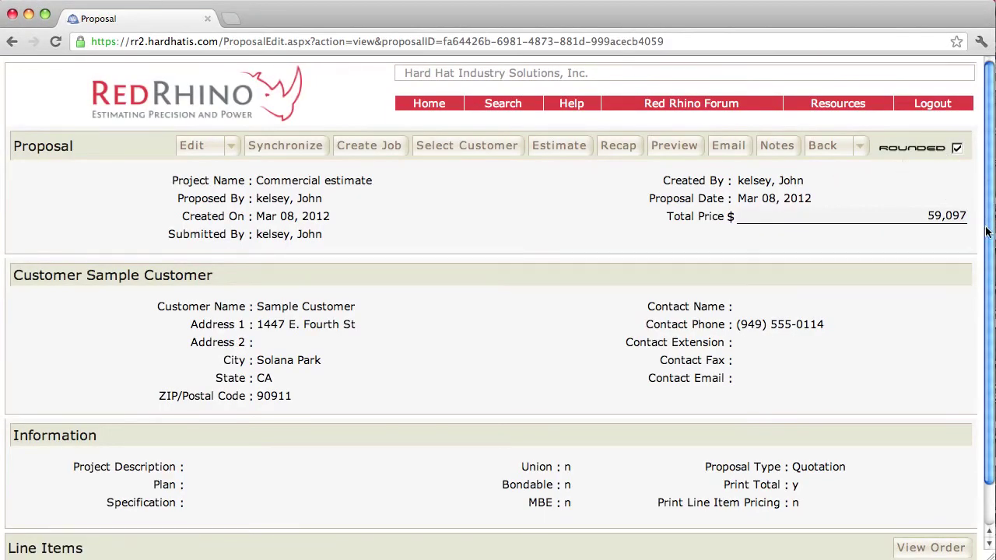
Add and save a new proposal inclusion with the description "Price includes the following:"
{"action": "left_click_drag", "start_coordinate": [990, 257], "coordinate": [988, 221]}
{"action": "scroll", "coordinate": [714, 310], "scroll_direction": "down", "scroll_amount": 2}
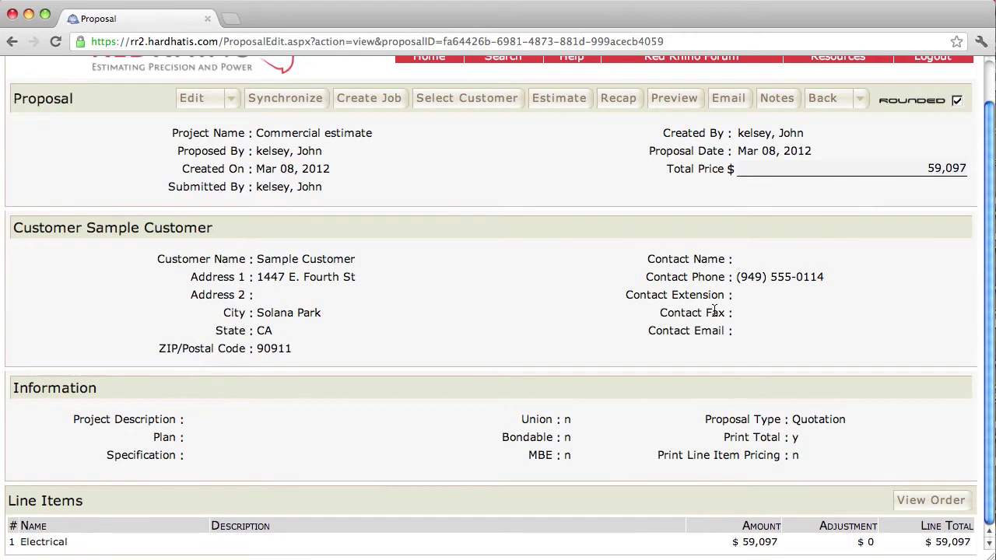
{"action": "scroll", "coordinate": [714, 311], "scroll_direction": "up", "scroll_amount": 2}
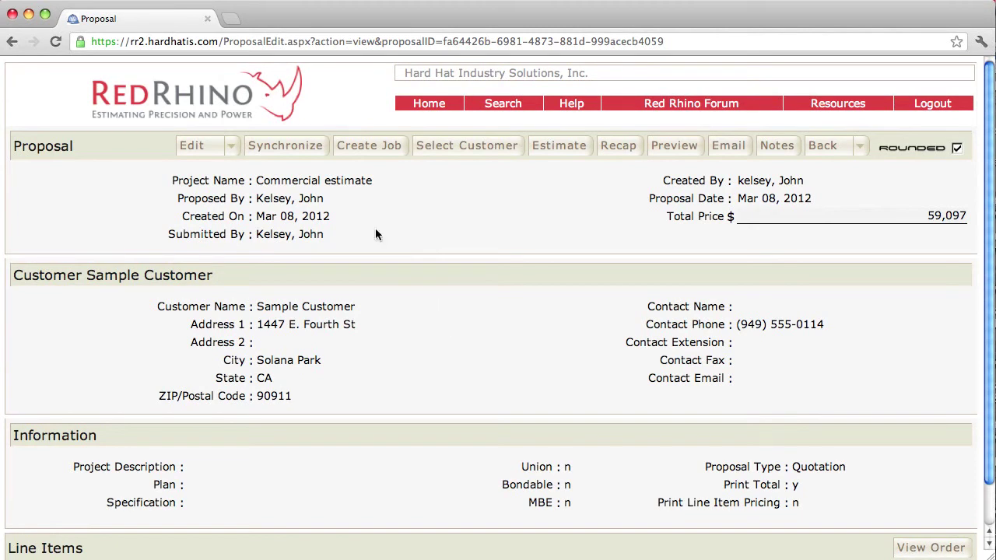
{"action": "left_click", "coordinate": [220, 153]}
{"action": "left_click", "coordinate": [247, 204]}
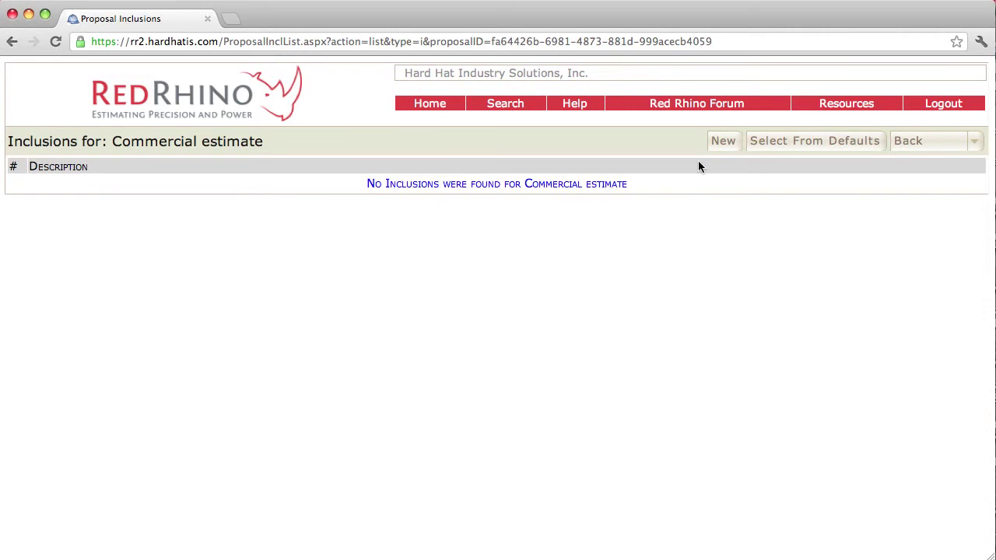
{"action": "left_click", "coordinate": [717, 143]}
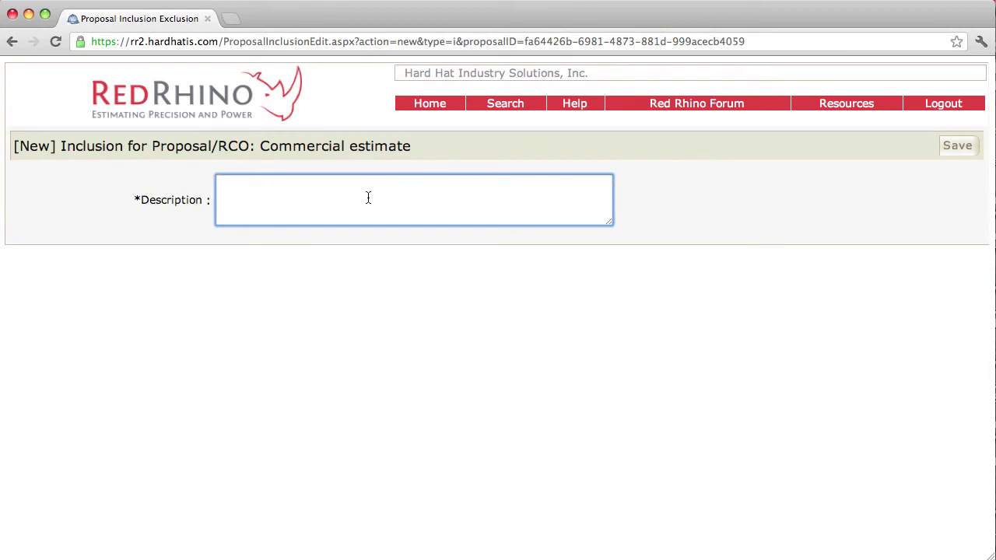
{"action": "type", "text": "Price includes the foll"}
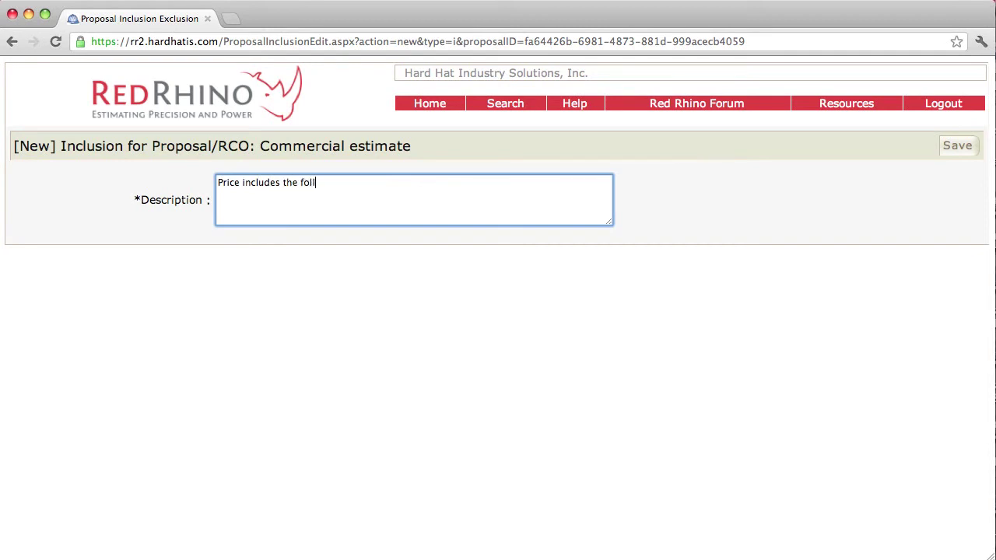
{"action": "type", "text": "owing:"}
{"action": "left_click", "coordinate": [957, 148]}
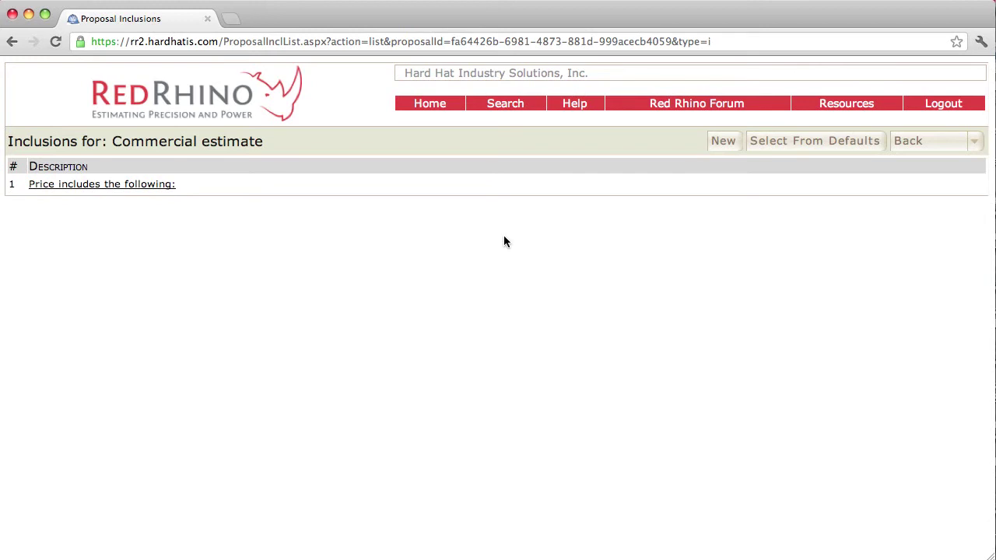
Add and save a second proposal inclusion with the description "1 - 200 amp panel."
{"action": "left_click", "coordinate": [721, 147]}
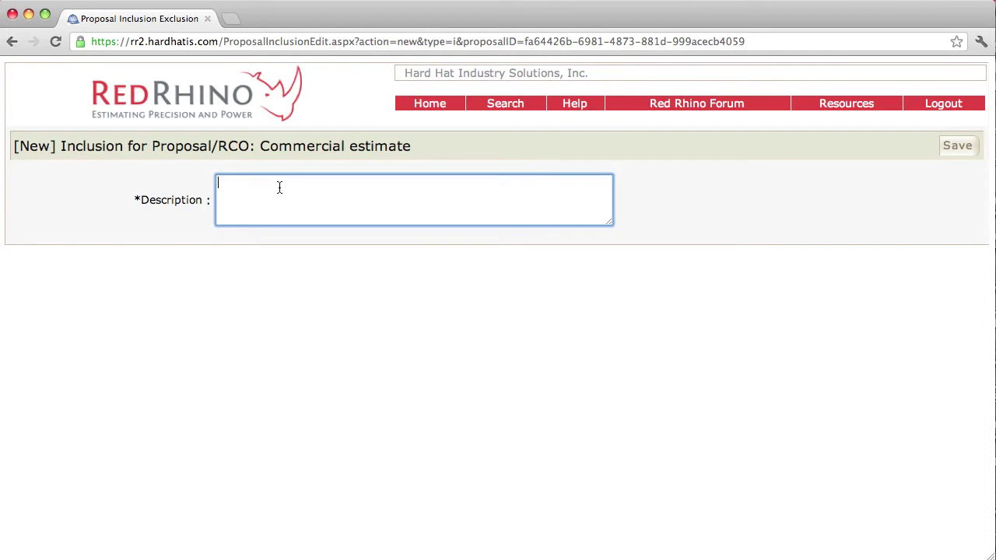
{"action": "type", "text": "1 1"}
{"action": "key", "text": "BackSpace"}
{"action": "type", "text": "- 200 amp panel."}
{"action": "left_click", "coordinate": [967, 149]}
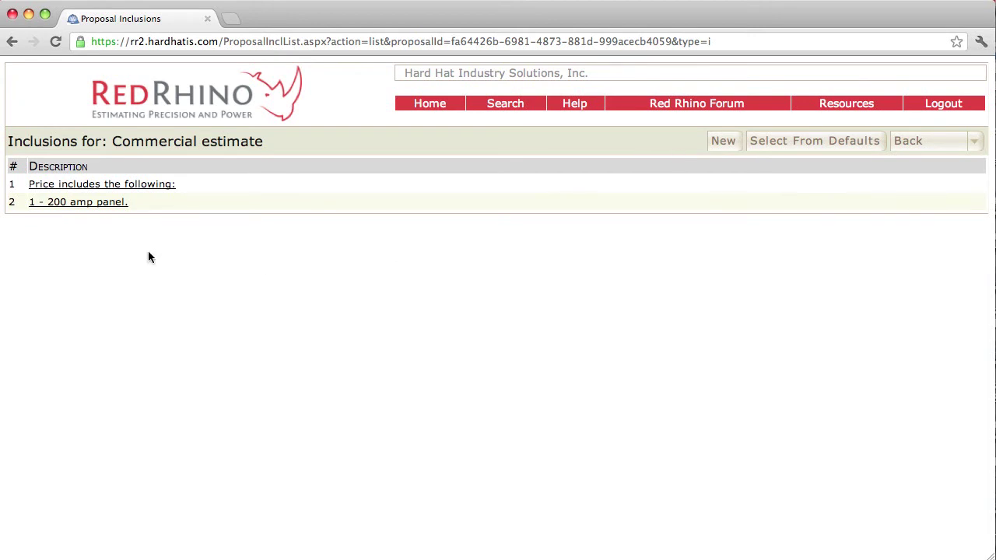
Import "Applicable Tax" from the default inclusions and return to the proposal
{"action": "left_click", "coordinate": [814, 149]}
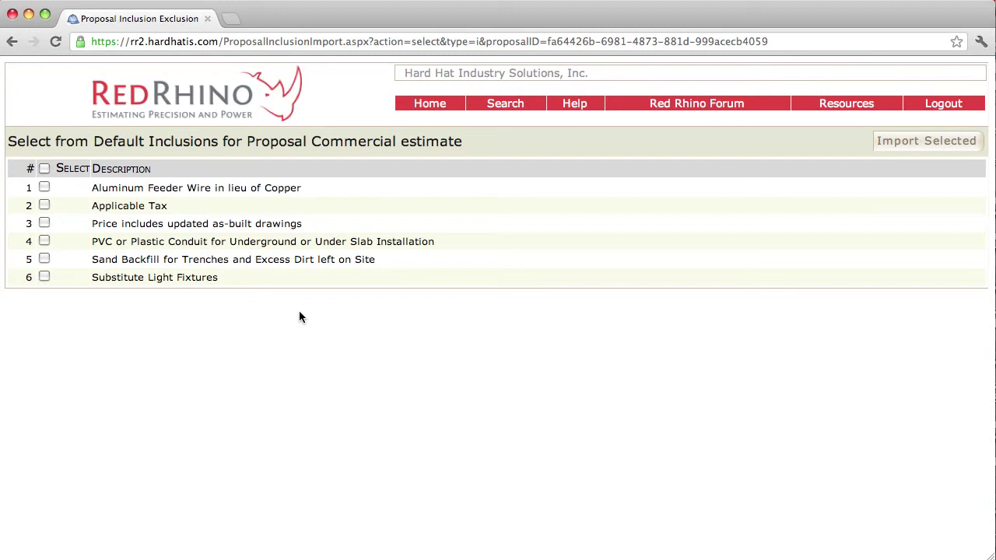
{"action": "left_click", "coordinate": [45, 206]}
{"action": "left_click", "coordinate": [905, 145]}
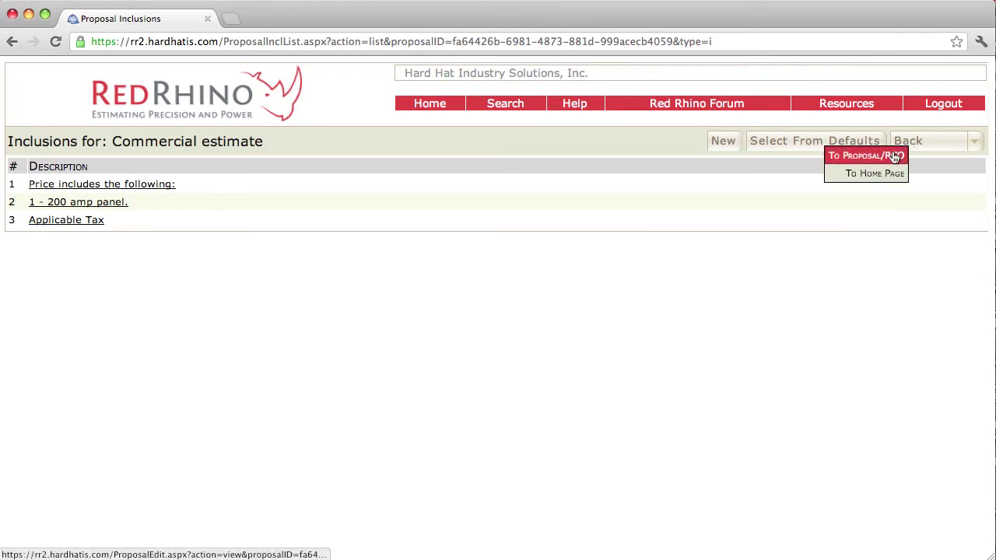
{"action": "left_click", "coordinate": [895, 158]}
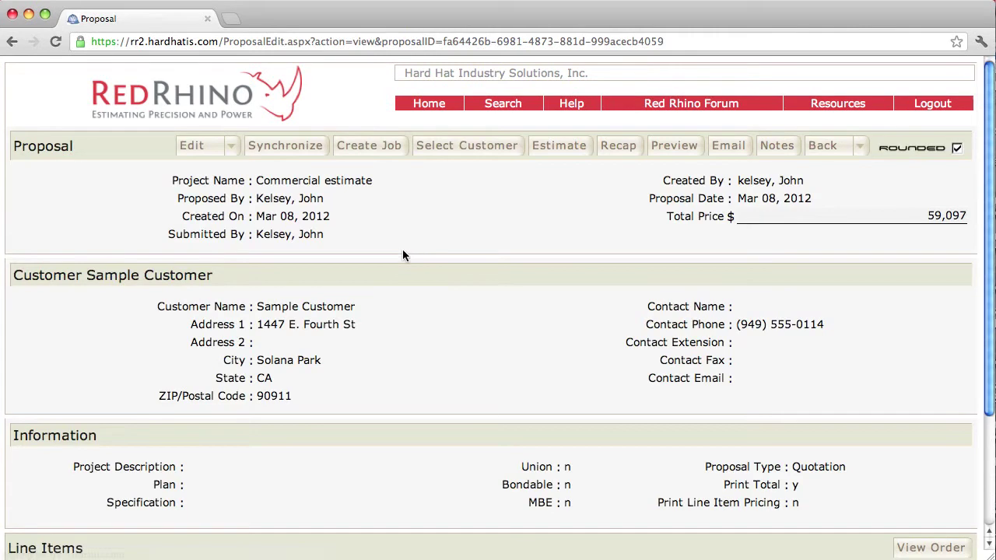
Reorder the proposal's inclusions so "1 - 200 amp panel." comes after "Applicable Tax", and return to the proposal
{"action": "scroll", "coordinate": [404, 257], "scroll_direction": "down", "scroll_amount": 5}
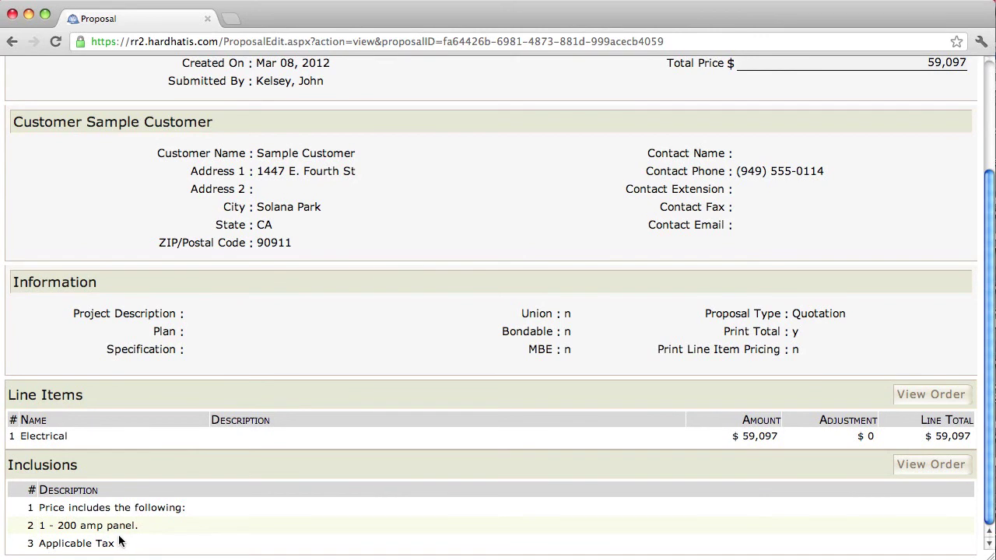
{"action": "scroll", "coordinate": [476, 228], "scroll_direction": "up", "scroll_amount": 5}
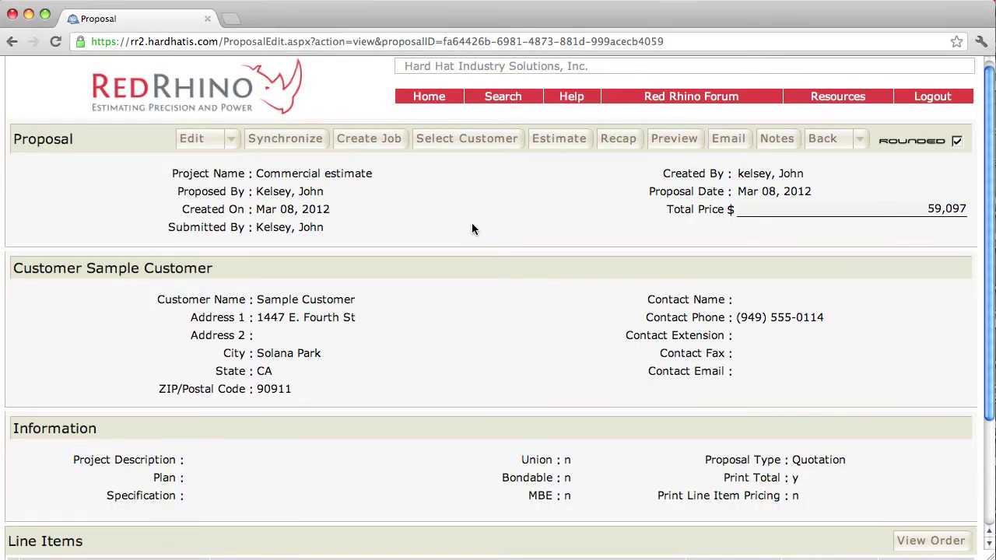
{"action": "scroll", "coordinate": [472, 229], "scroll_direction": "down", "scroll_amount": 5}
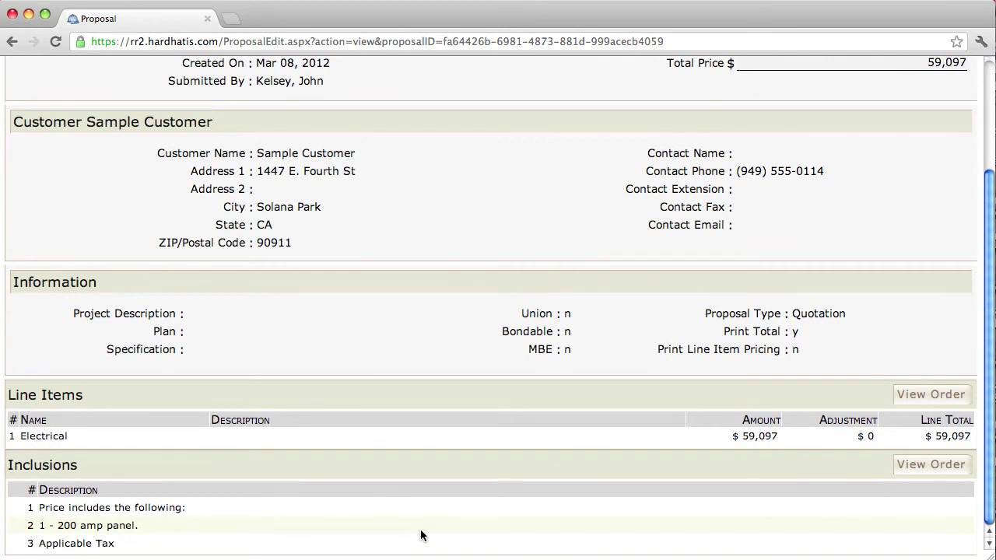
{"action": "left_click", "coordinate": [926, 466]}
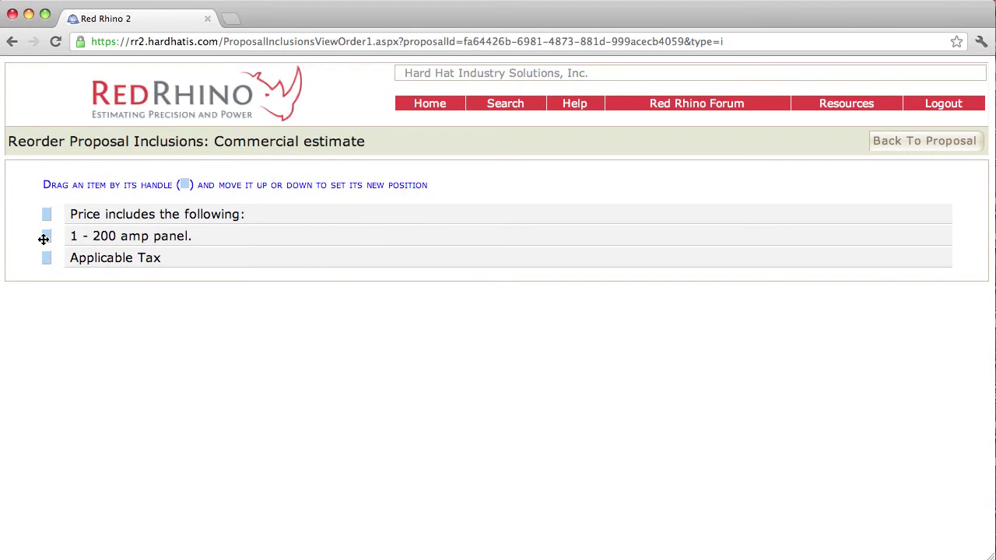
{"action": "left_click_drag", "start_coordinate": [44, 236], "coordinate": [42, 266]}
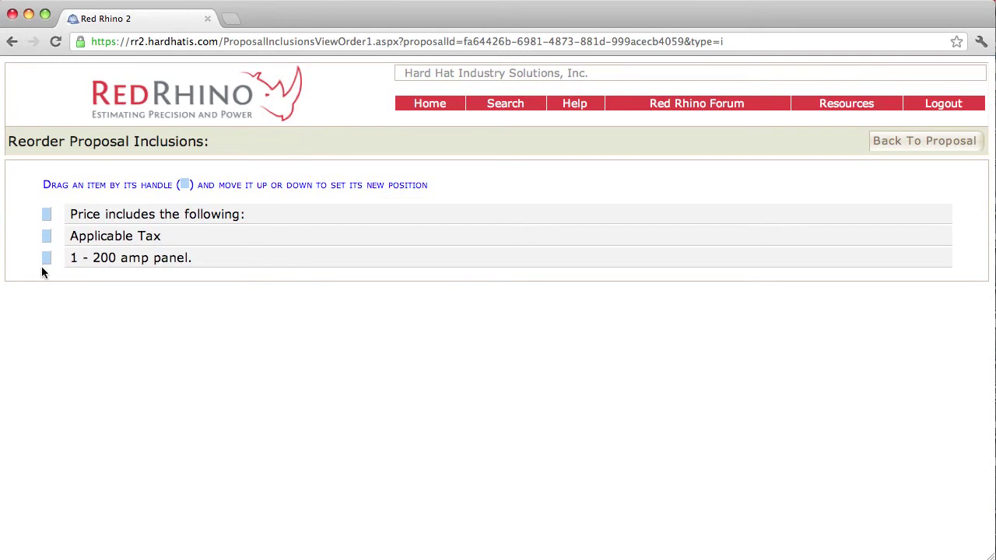
{"action": "left_click", "coordinate": [903, 144]}
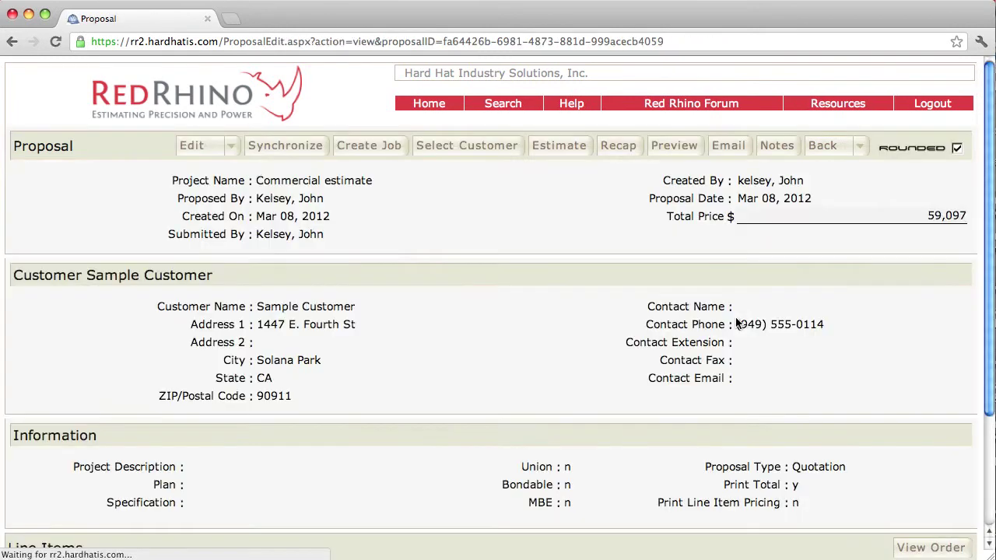
Add and save a new proposal exclusion with the description "Concrete work by others."
{"action": "scroll", "coordinate": [735, 323], "scroll_direction": "down", "scroll_amount": 3}
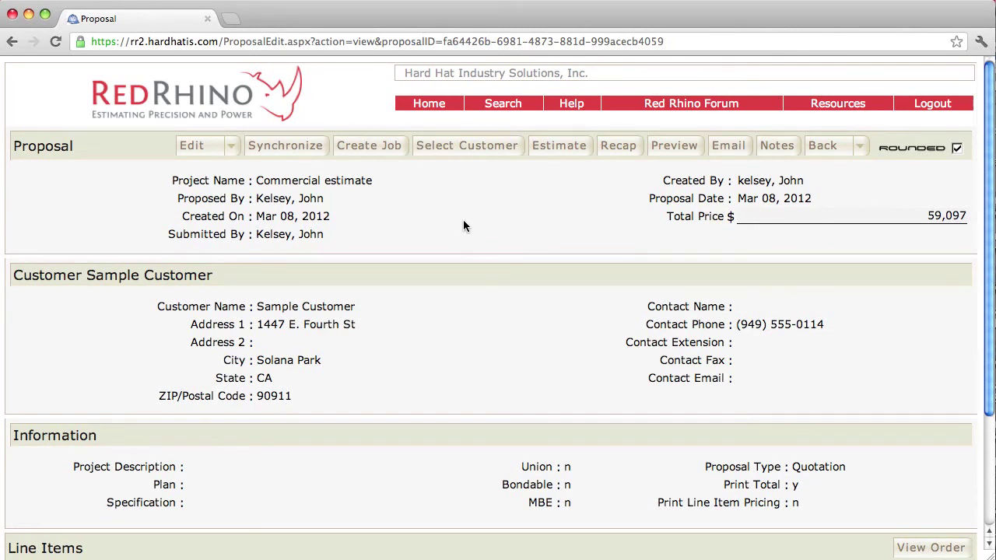
{"action": "left_click", "coordinate": [218, 156]}
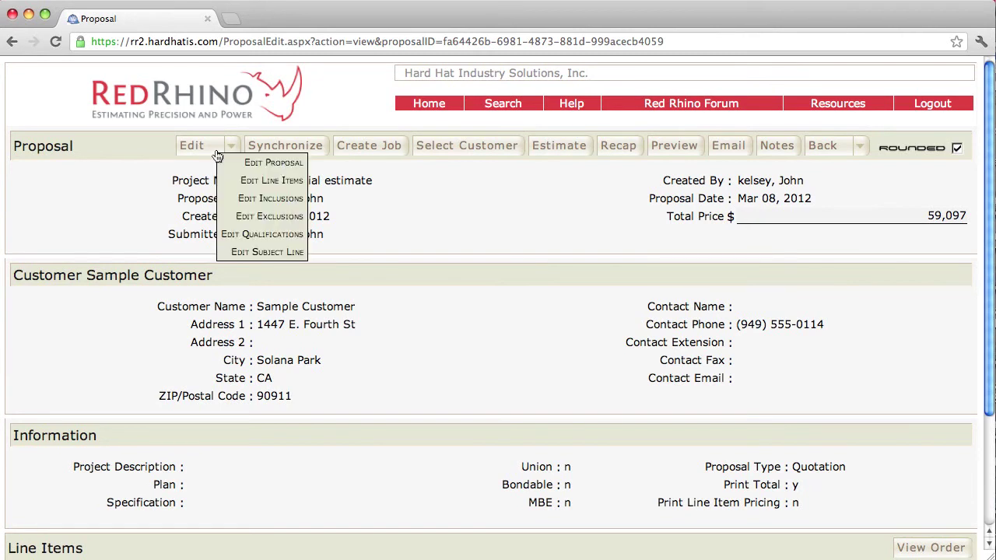
{"action": "left_click", "coordinate": [242, 216]}
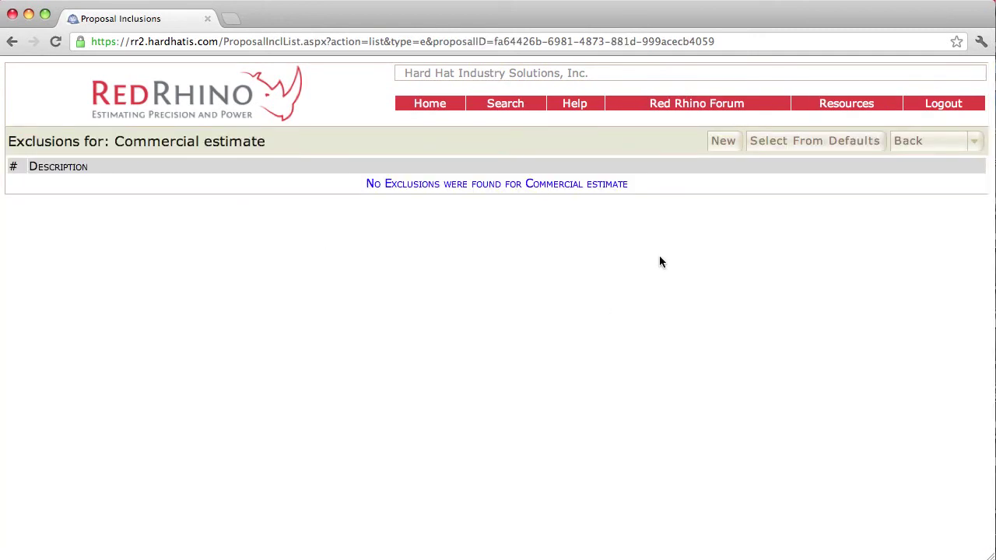
{"action": "left_click", "coordinate": [723, 141]}
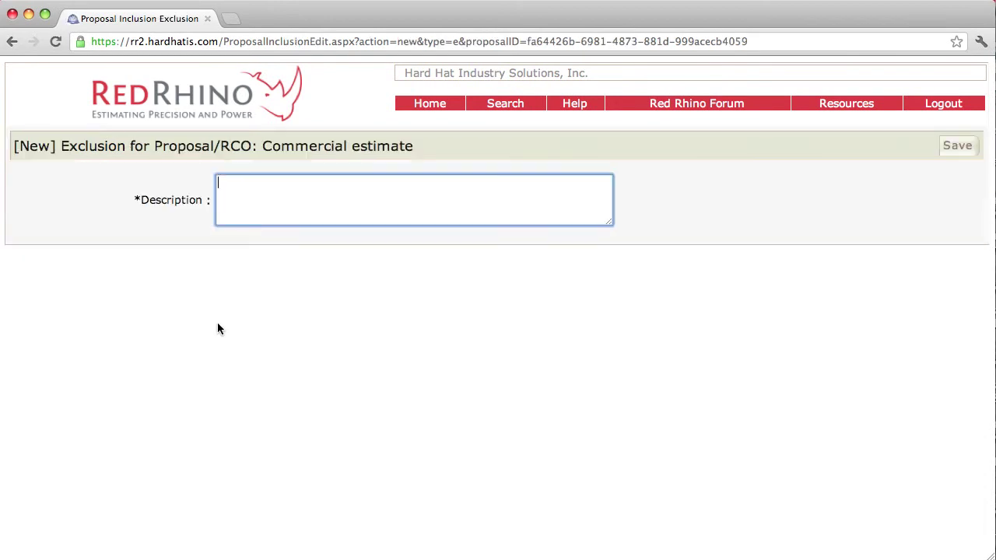
{"action": "type", "text": "Concrete work by others"}
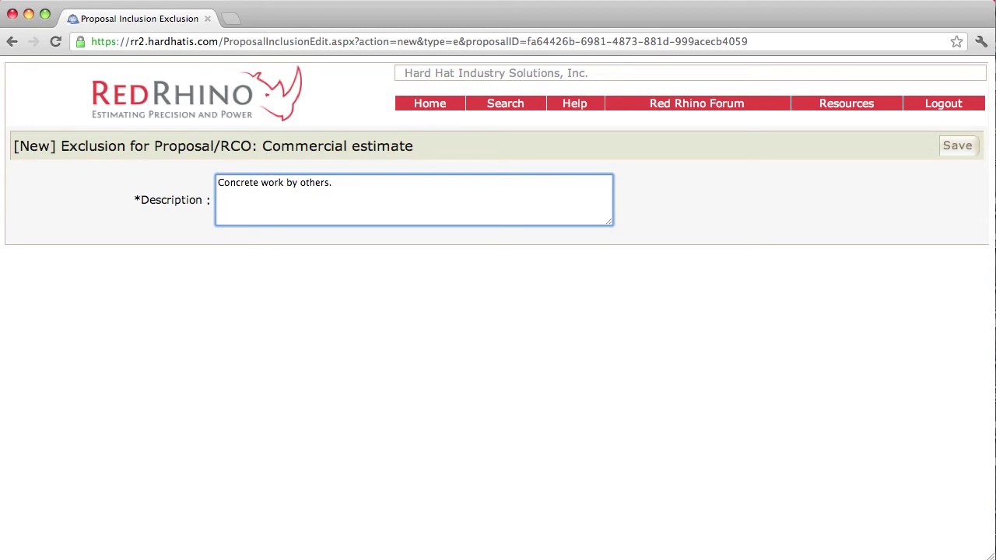
{"action": "type", "text": "."}
{"action": "left_click", "coordinate": [967, 148]}
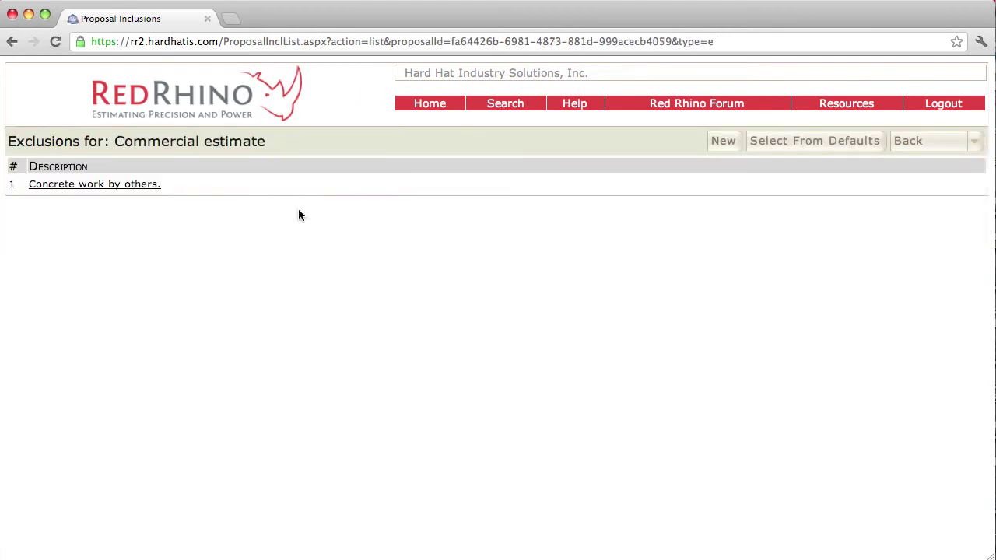
Import "HVAC Control Wiring", "Plywood Backboards" and "Temporary Power or Light" from the default exclusions and return to the proposal
{"action": "left_click", "coordinate": [784, 146]}
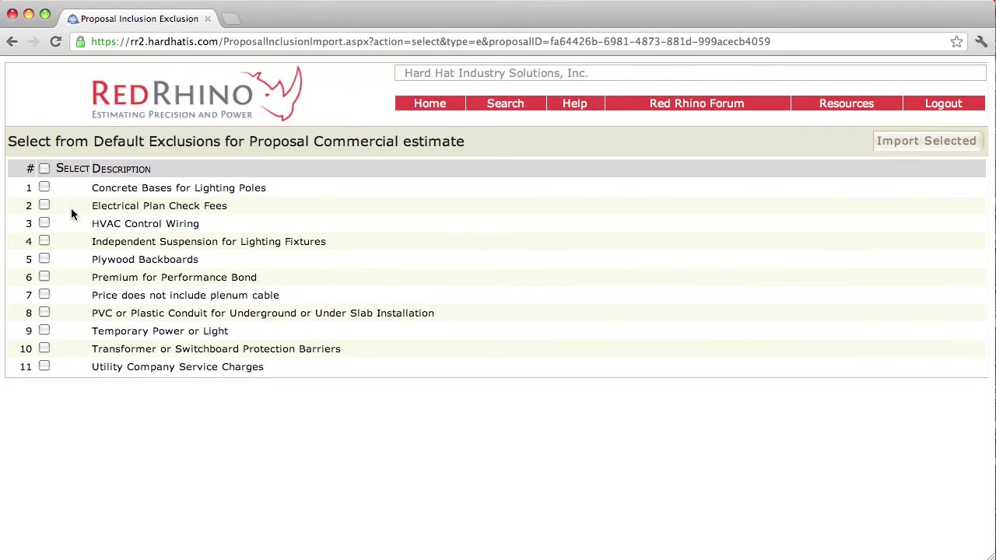
{"action": "left_click", "coordinate": [45, 259]}
{"action": "left_click", "coordinate": [44, 224]}
{"action": "left_click", "coordinate": [900, 143]}
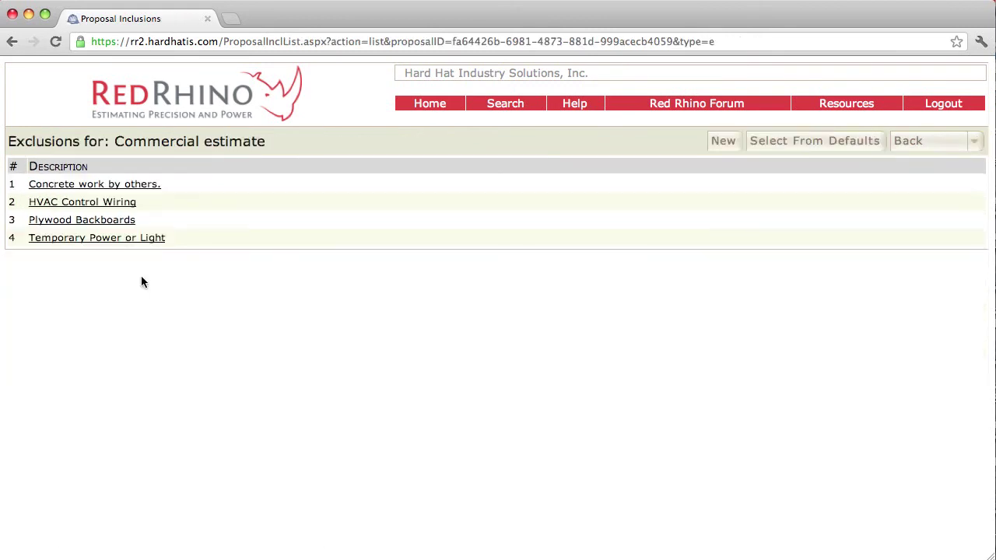
{"action": "left_click", "coordinate": [907, 149]}
{"action": "left_click", "coordinate": [895, 156]}
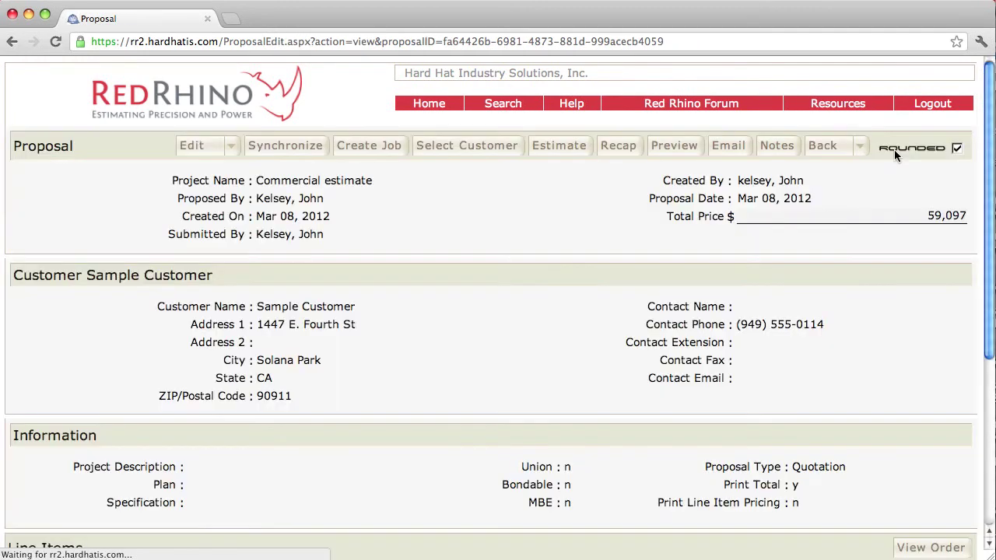
Reorder the exclusions to "Plywood Backboards", "HVAC Control Wiring", "Concrete work by others.", "Temporary Power or Light", and return to the proposal
{"action": "left_click_drag", "start_coordinate": [988, 230], "coordinate": [978, 449]}
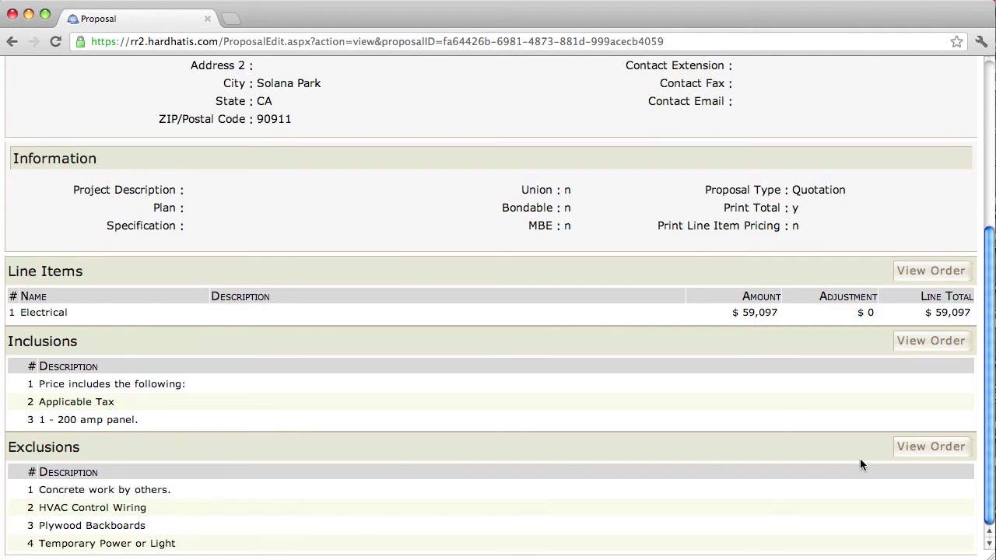
{"action": "left_click", "coordinate": [906, 449]}
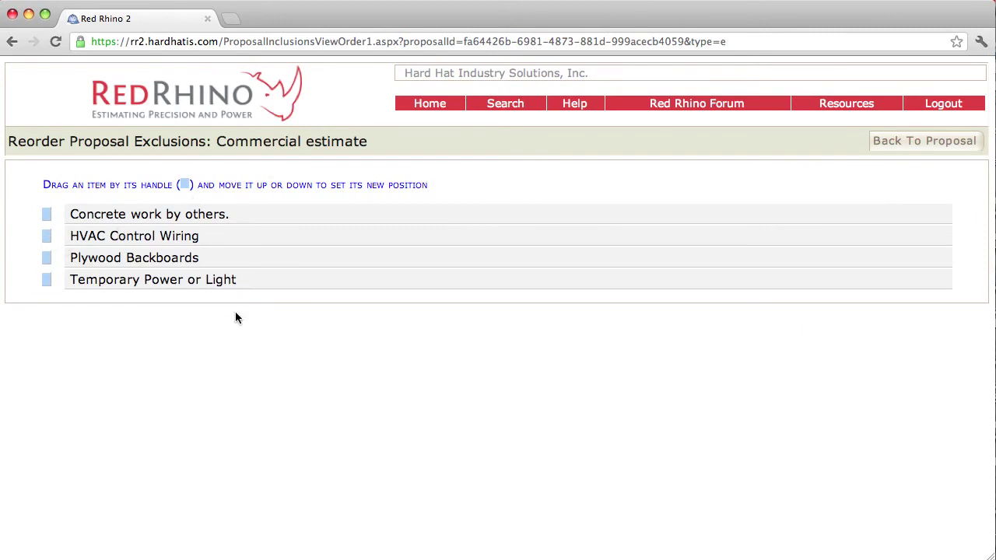
{"action": "left_click_drag", "start_coordinate": [47, 235], "coordinate": [45, 257]}
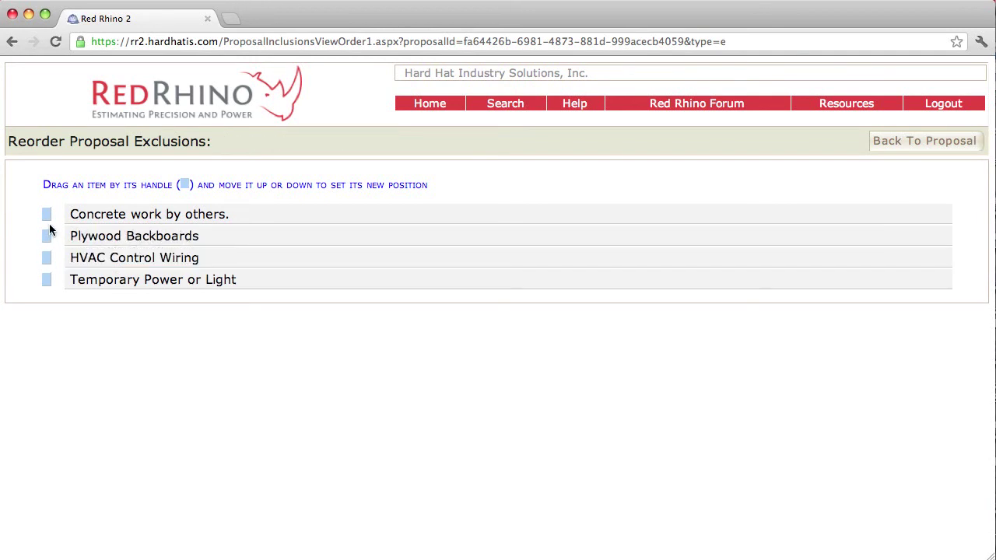
{"action": "left_click_drag", "start_coordinate": [45, 215], "coordinate": [50, 281]}
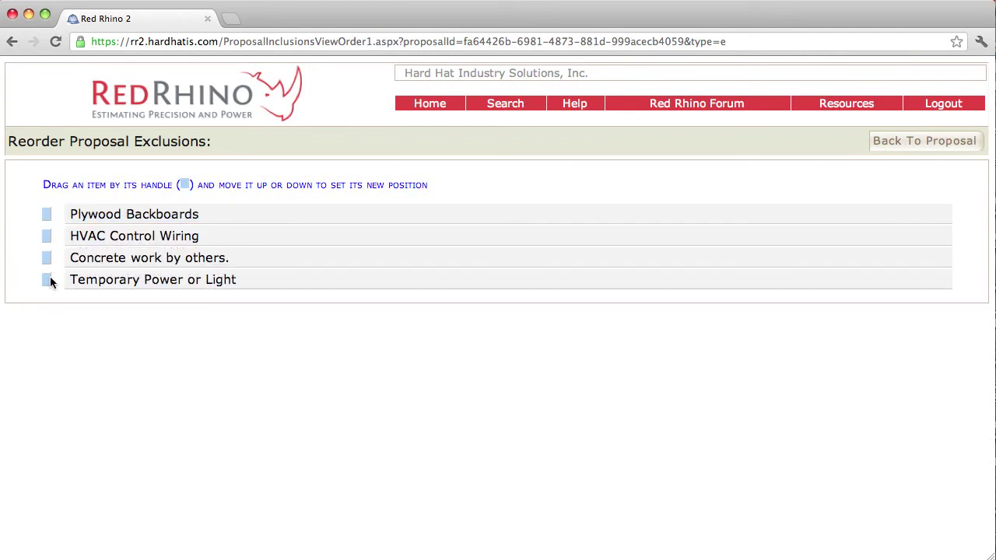
{"action": "left_click", "coordinate": [913, 141]}
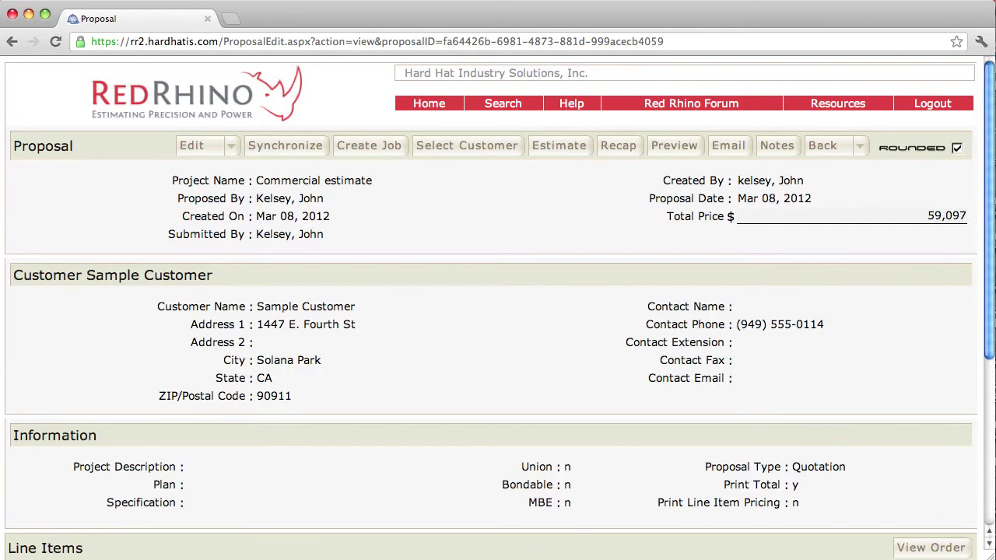
{"action": "left_click_drag", "start_coordinate": [989, 278], "coordinate": [971, 493]}
Import the default qualifications on work during normal working hours, cutting, patching and painting by others, and existing power panel space, and return to the proposal
{"action": "left_click", "coordinate": [207, 155]}
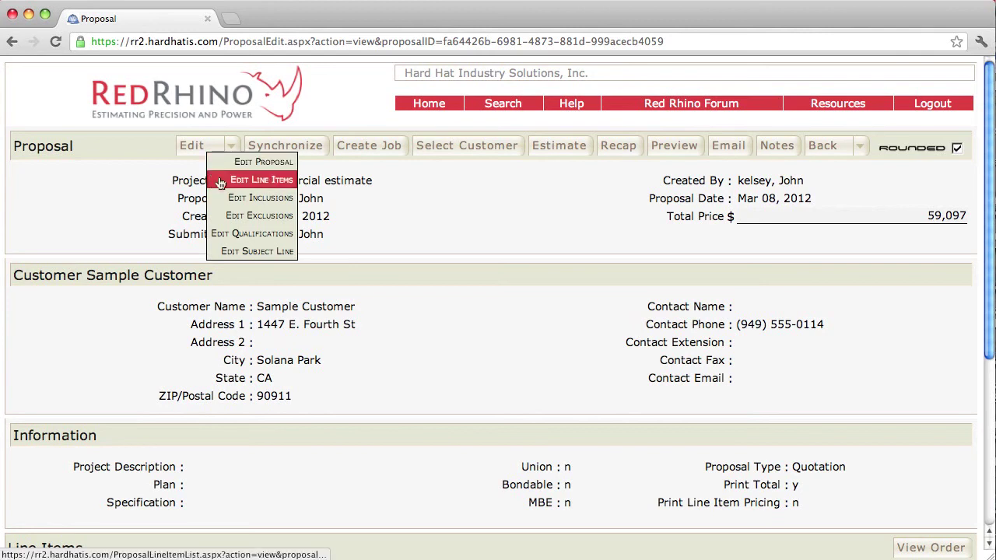
{"action": "left_click", "coordinate": [242, 235]}
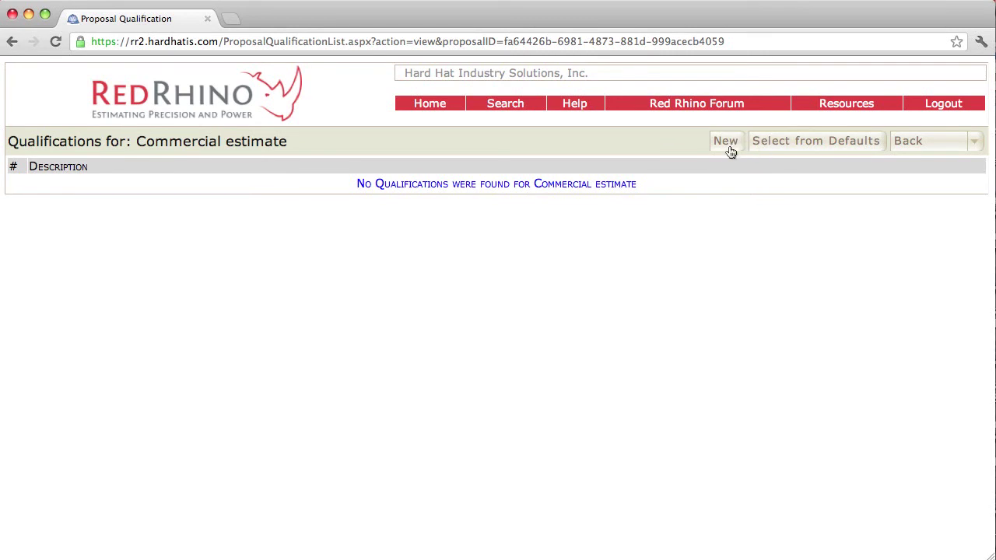
{"action": "left_click", "coordinate": [763, 148]}
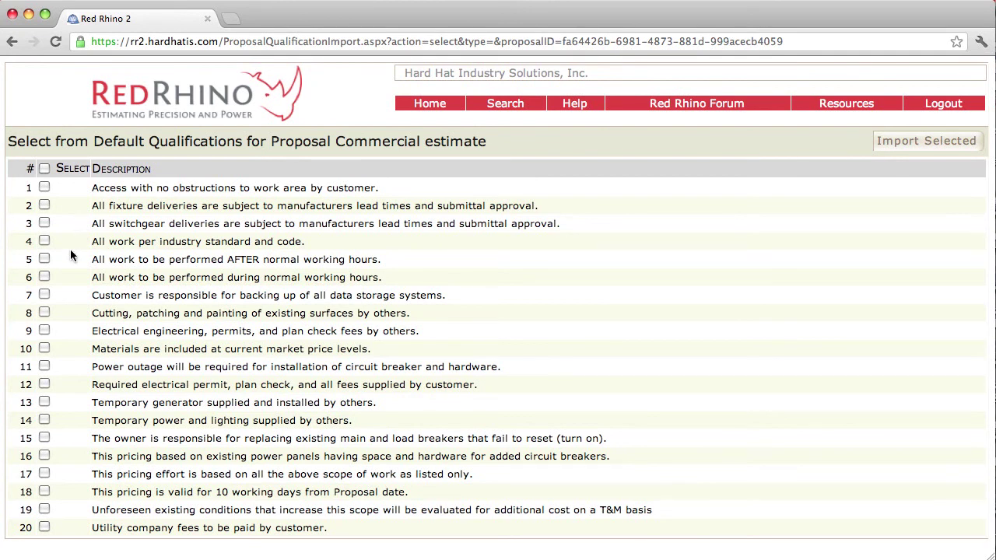
{"action": "left_click", "coordinate": [45, 277]}
{"action": "left_click", "coordinate": [46, 313]}
{"action": "left_click", "coordinate": [916, 143]}
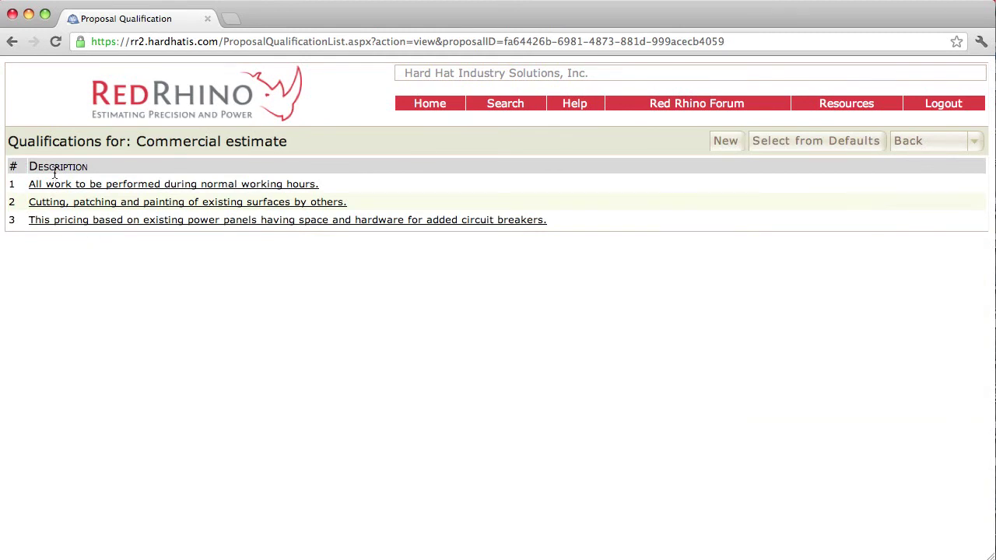
{"action": "left_click", "coordinate": [920, 148]}
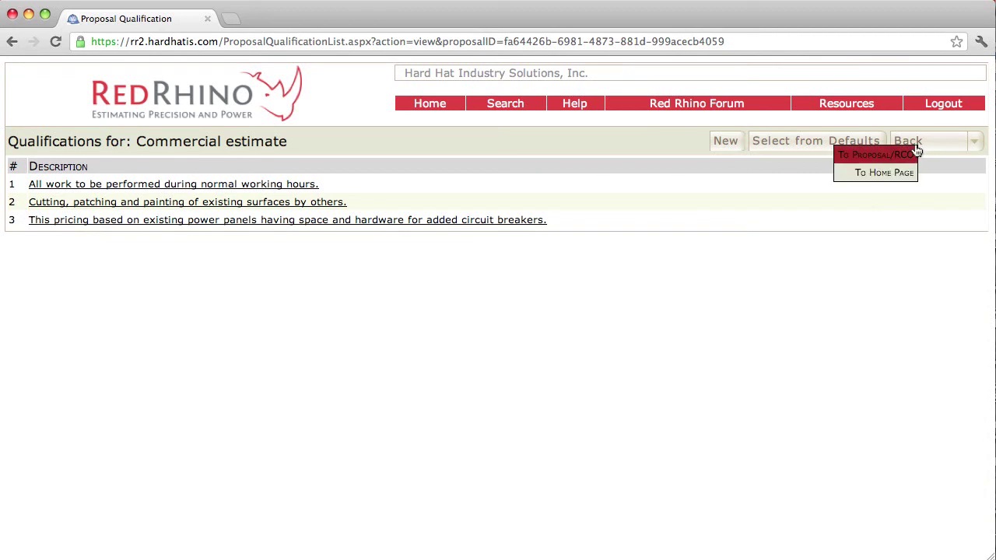
{"action": "left_click", "coordinate": [910, 154]}
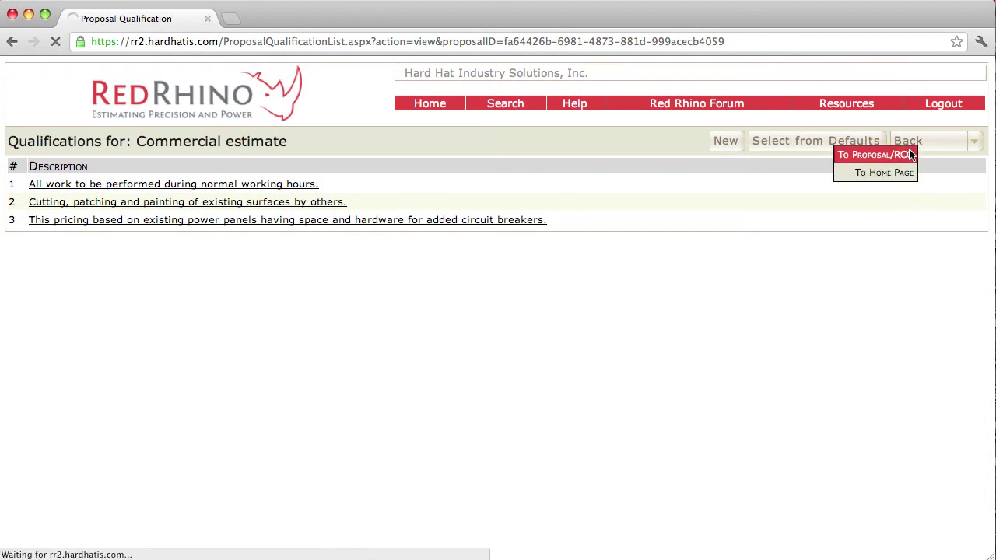
{"action": "scroll", "coordinate": [424, 250], "scroll_direction": "down", "scroll_amount": 5}
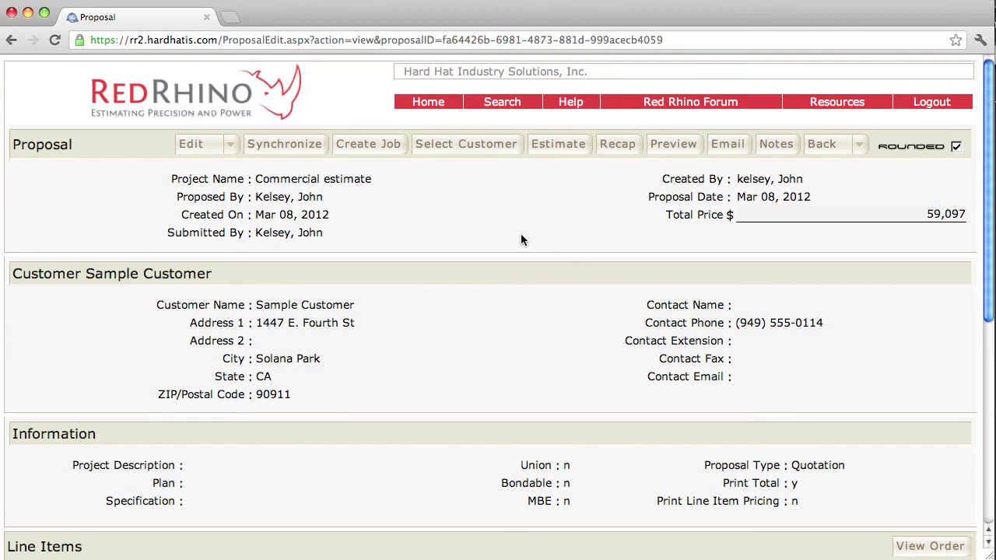
Set the Fuel expense to 200 in the estimate recap's Electrical section expenses and save it
{"action": "left_click", "coordinate": [615, 148]}
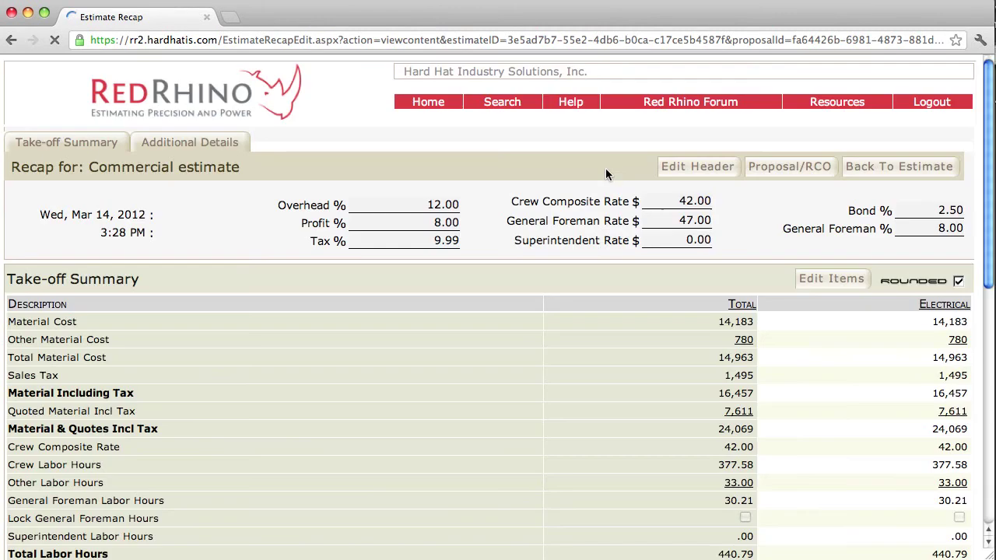
{"action": "scroll", "coordinate": [588, 260], "scroll_direction": "down", "scroll_amount": 1}
{"action": "scroll", "coordinate": [587, 267], "scroll_direction": "down", "scroll_amount": 10}
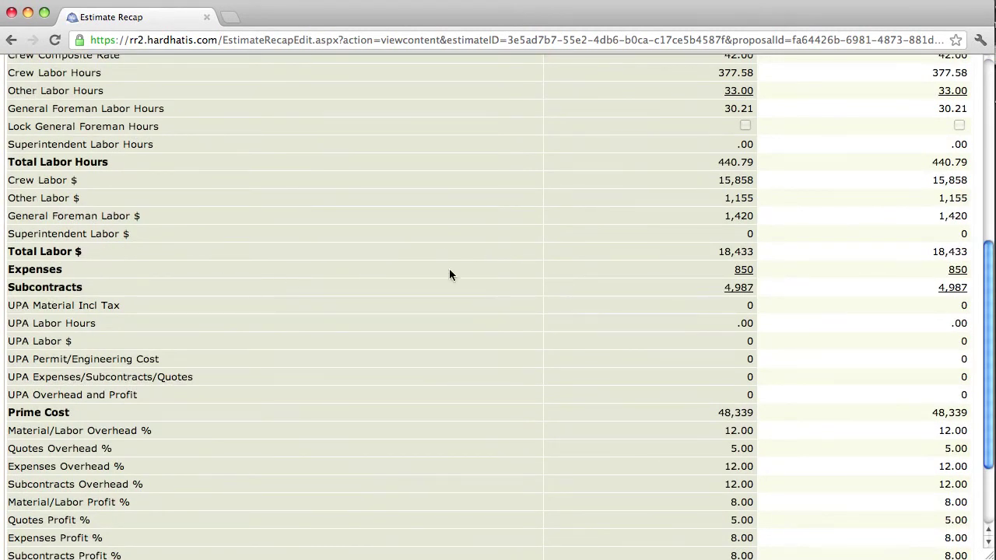
{"action": "left_click", "coordinate": [743, 270]}
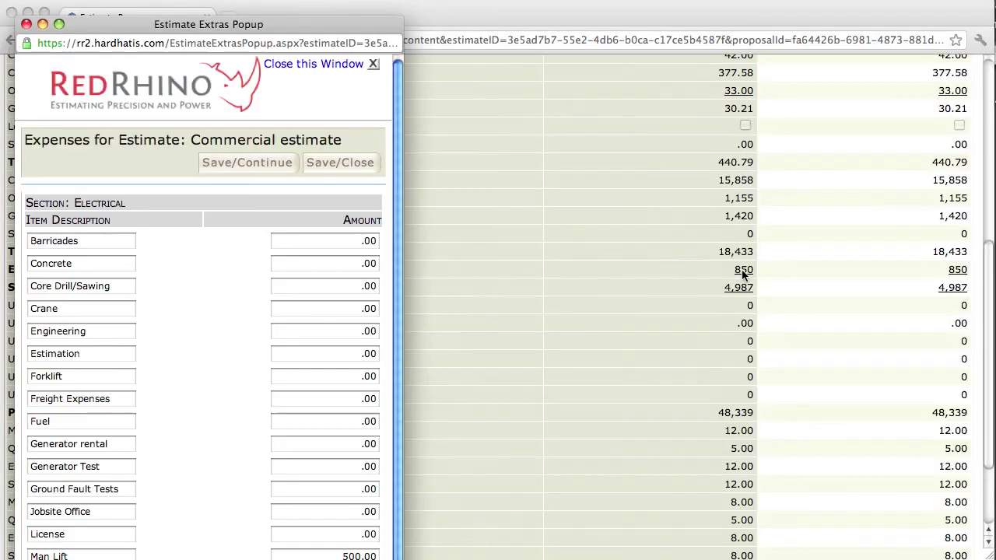
{"action": "left_click_drag", "start_coordinate": [396, 328], "coordinate": [392, 497]}
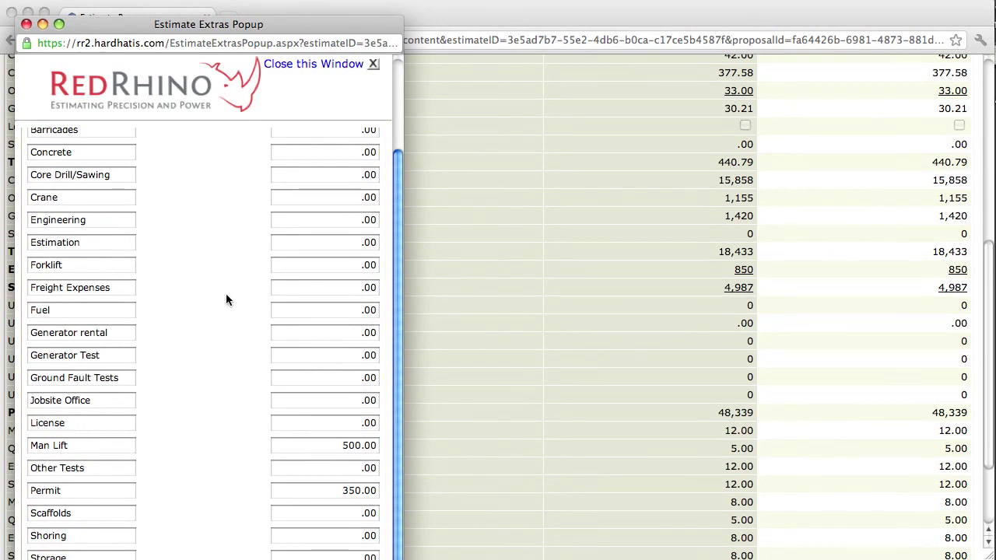
{"action": "left_click", "coordinate": [343, 313]}
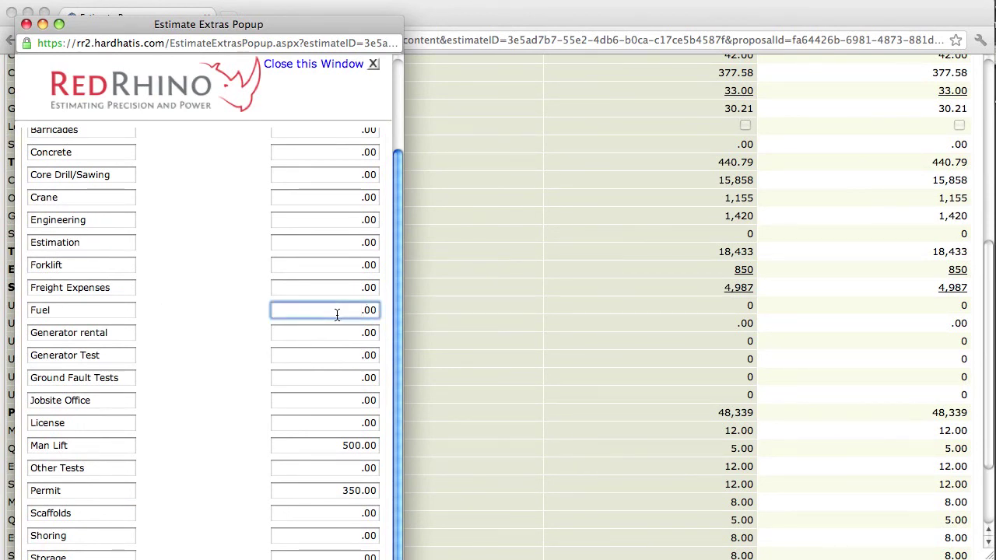
{"action": "type", "text": "200"}
{"action": "left_click_drag", "start_coordinate": [395, 362], "coordinate": [373, 195]}
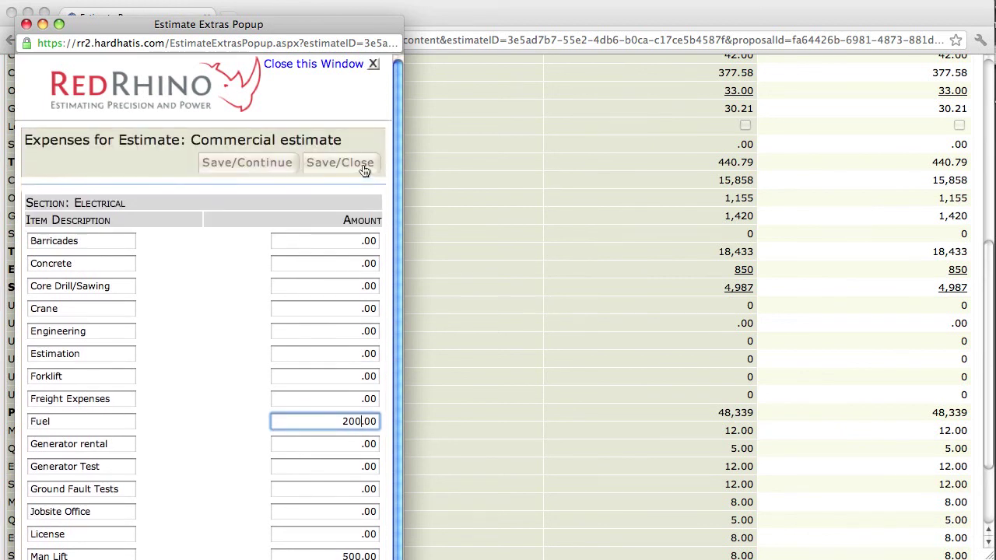
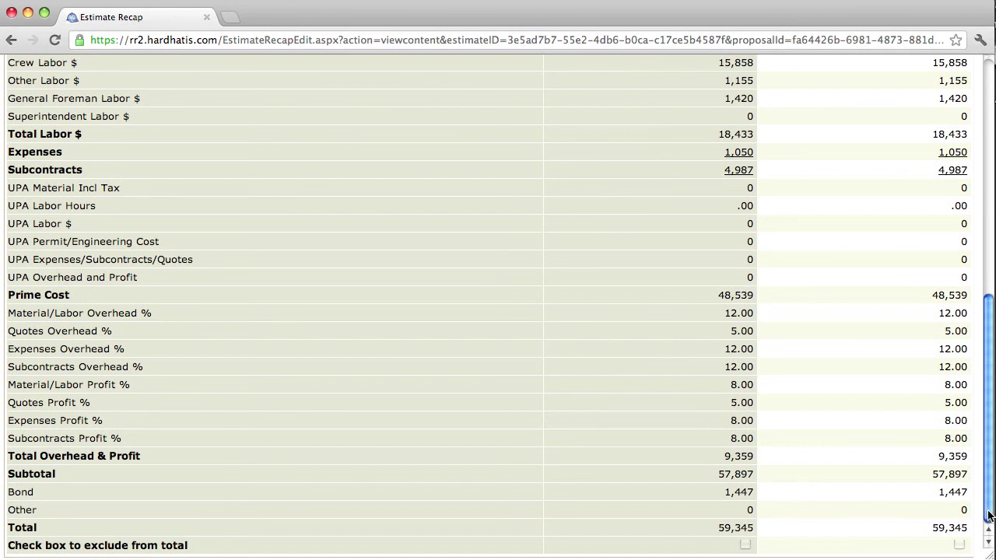
Return from the recap to the proposal and synchronize its line items with the changed estimate
{"action": "left_click_drag", "start_coordinate": [990, 515], "coordinate": [989, 262]}
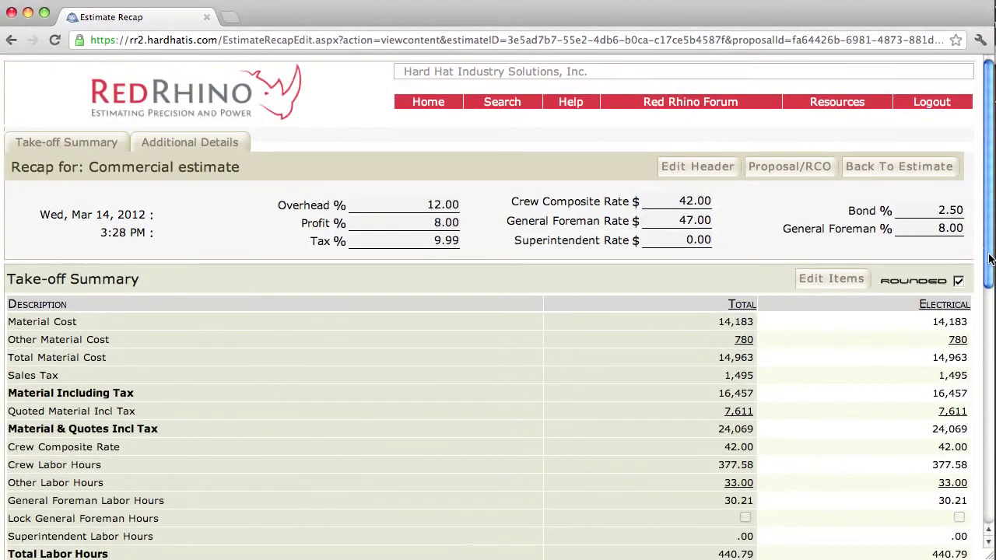
{"action": "left_click", "coordinate": [809, 168]}
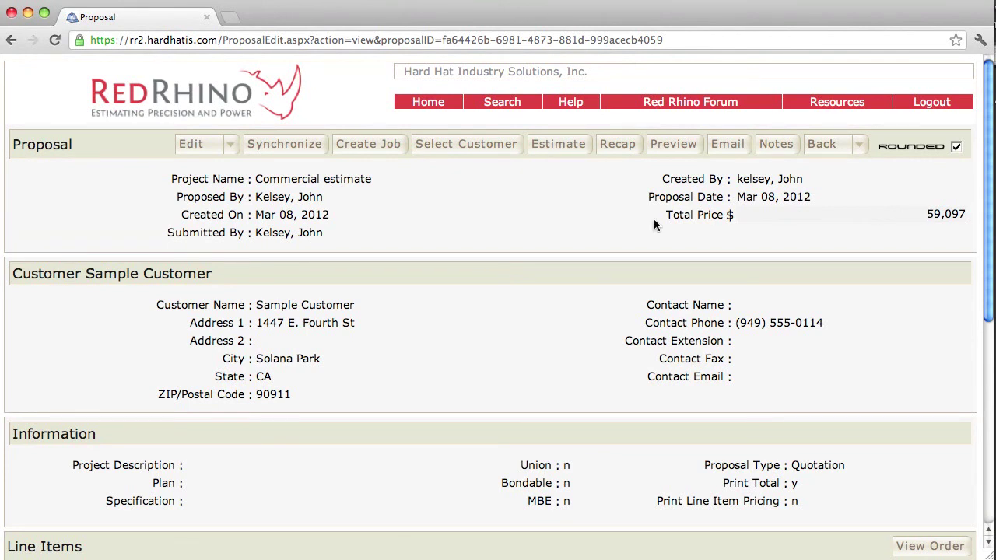
{"action": "left_click", "coordinate": [272, 146]}
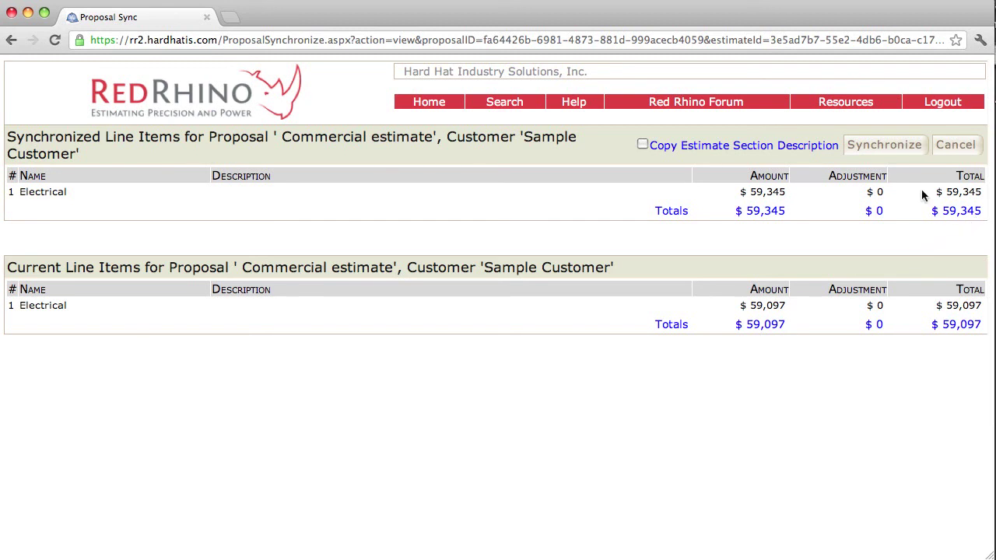
{"action": "left_click", "coordinate": [887, 148]}
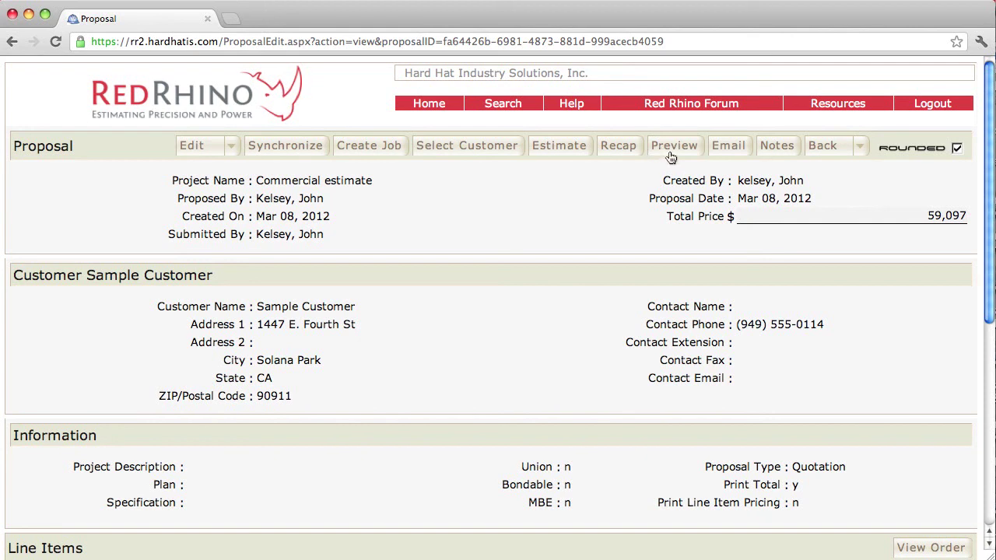
Open the email form for the proposal and copy the sender's e-mail address into the To field as recipient
{"action": "left_click", "coordinate": [718, 147]}
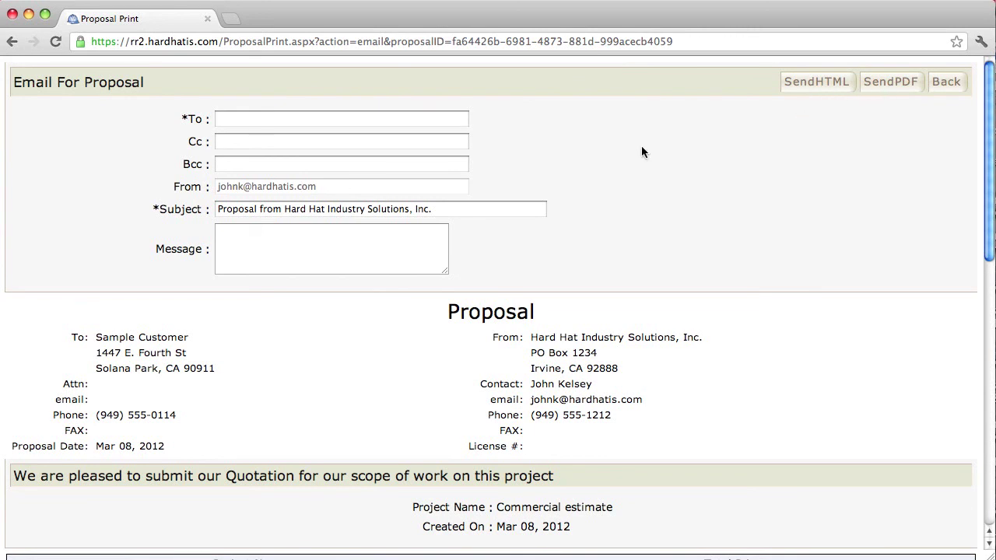
{"action": "left_click", "coordinate": [234, 119]}
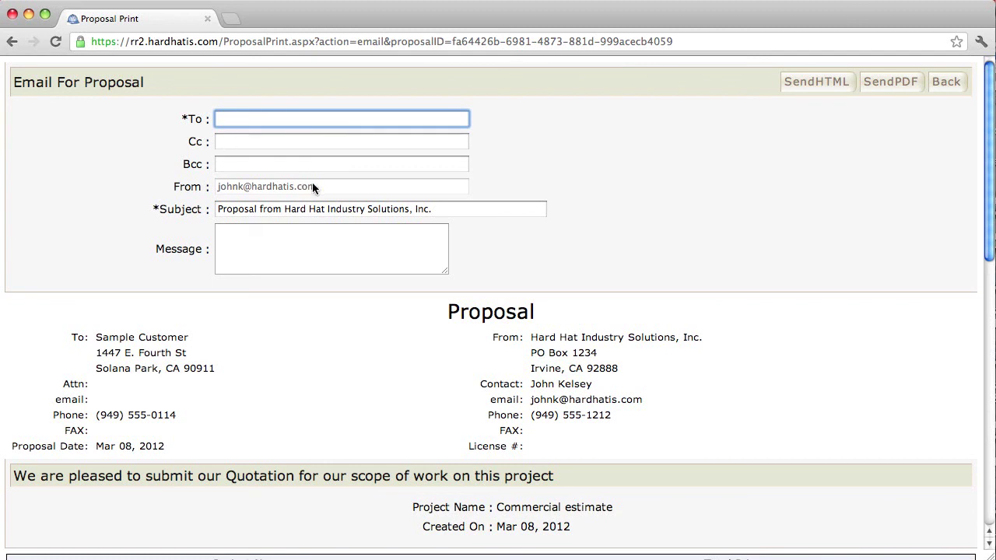
{"action": "left_click_drag", "start_coordinate": [319, 186], "coordinate": [230, 181]}
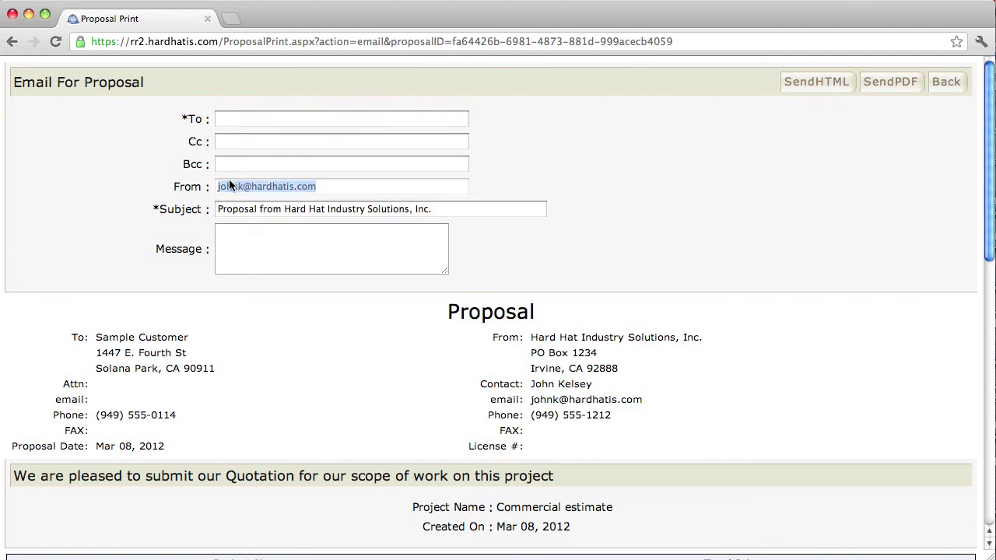
{"action": "right_click", "coordinate": [229, 185]}
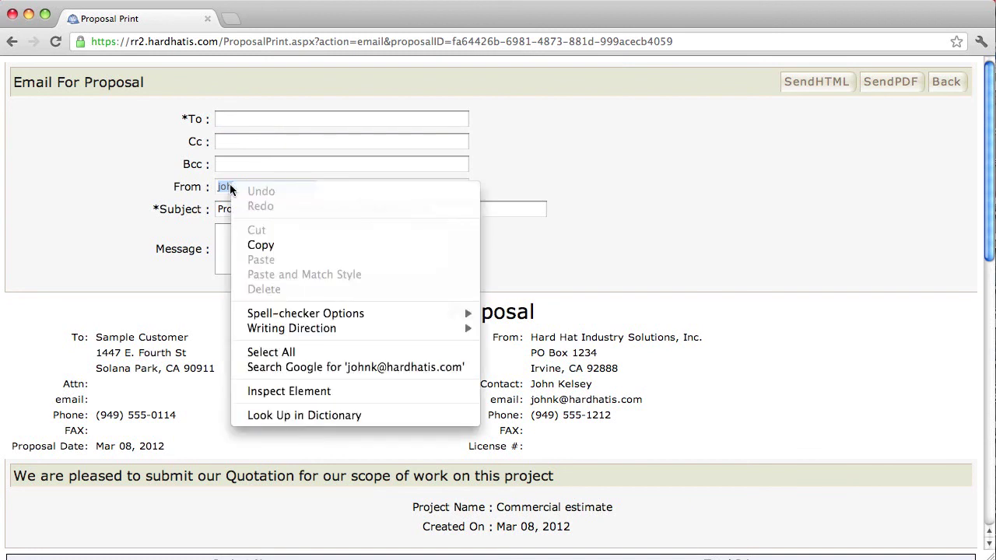
{"action": "left_click", "coordinate": [293, 245]}
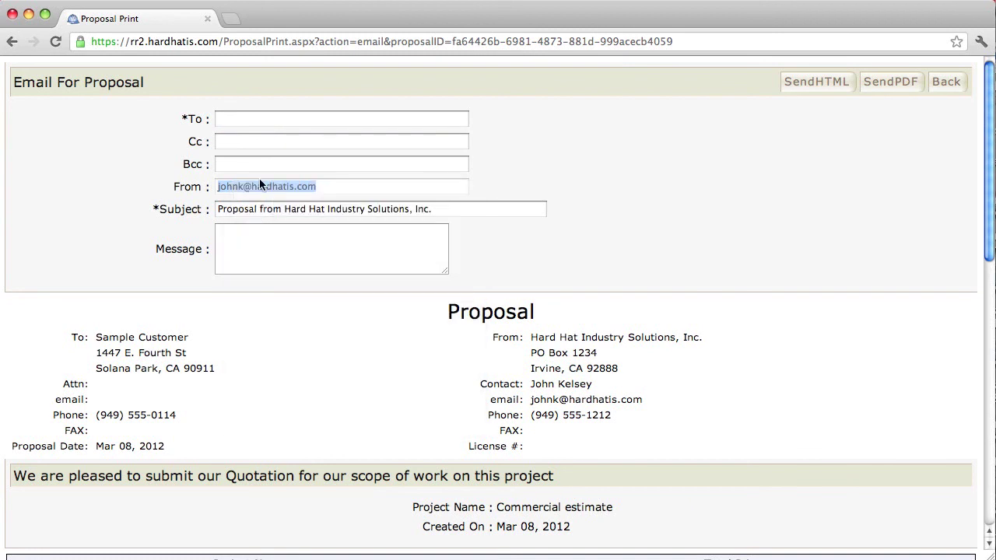
{"action": "left_click", "coordinate": [248, 123]}
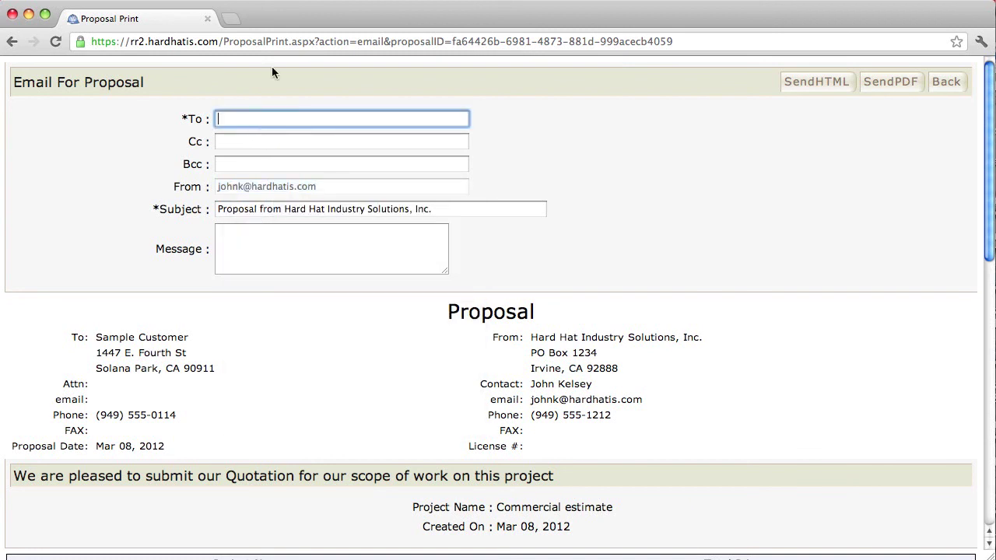
{"action": "right_click", "coordinate": [264, 116]}
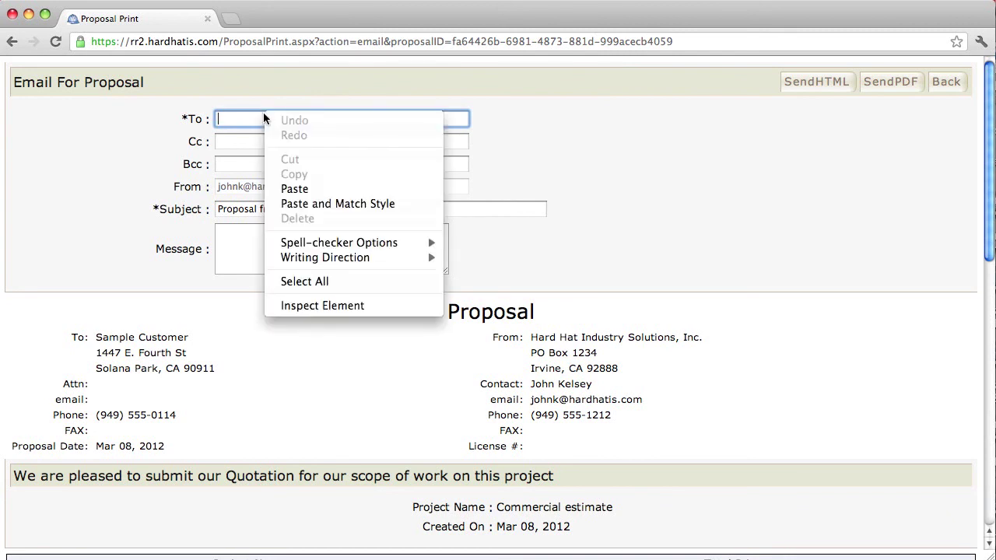
{"action": "left_click", "coordinate": [298, 192]}
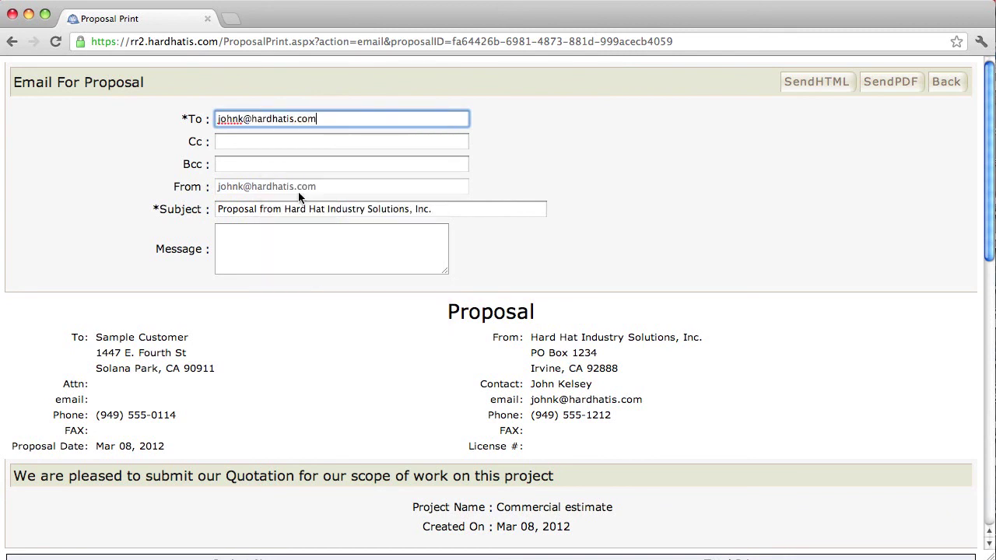
Review the proposal below the email form through to its qualifications, and send it as a PDF with the message left blank
{"action": "left_click", "coordinate": [277, 248]}
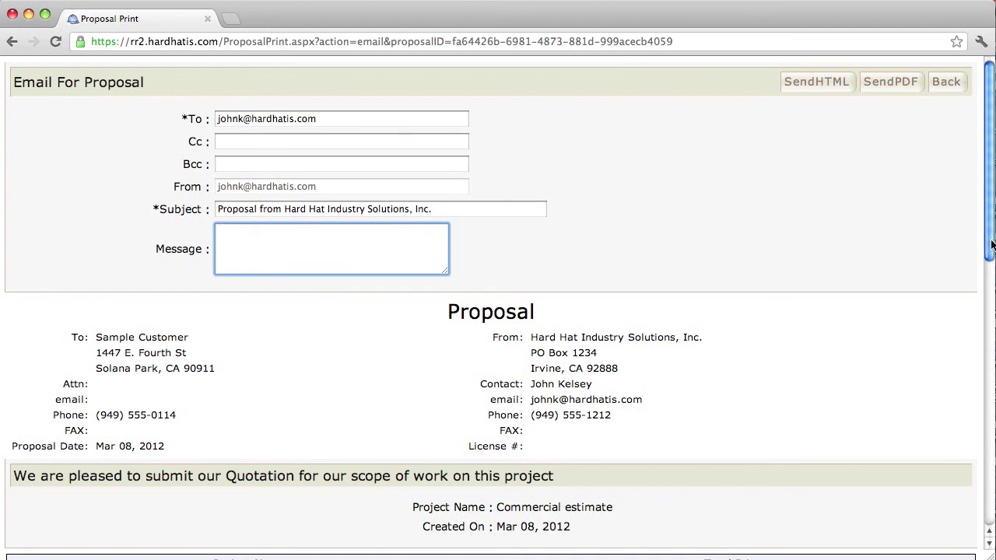
{"action": "left_click_drag", "start_coordinate": [991, 244], "coordinate": [992, 343]}
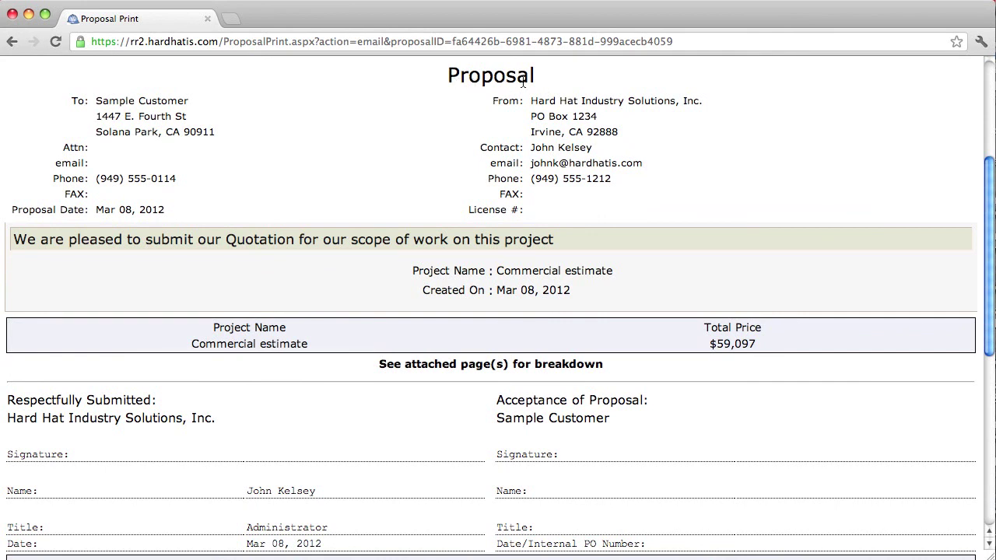
{"action": "left_click_drag", "start_coordinate": [991, 284], "coordinate": [991, 354]}
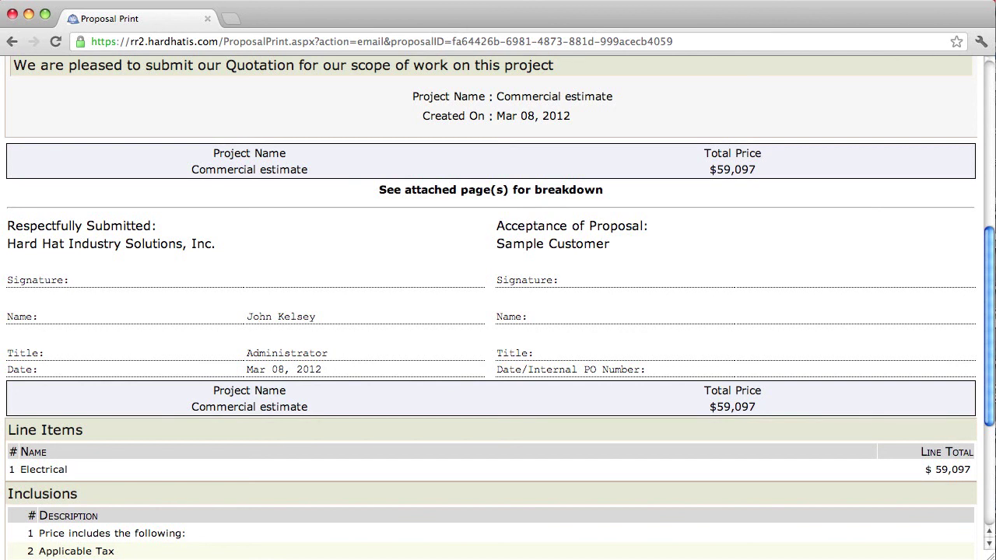
{"action": "left_click_drag", "start_coordinate": [989, 351], "coordinate": [992, 464]}
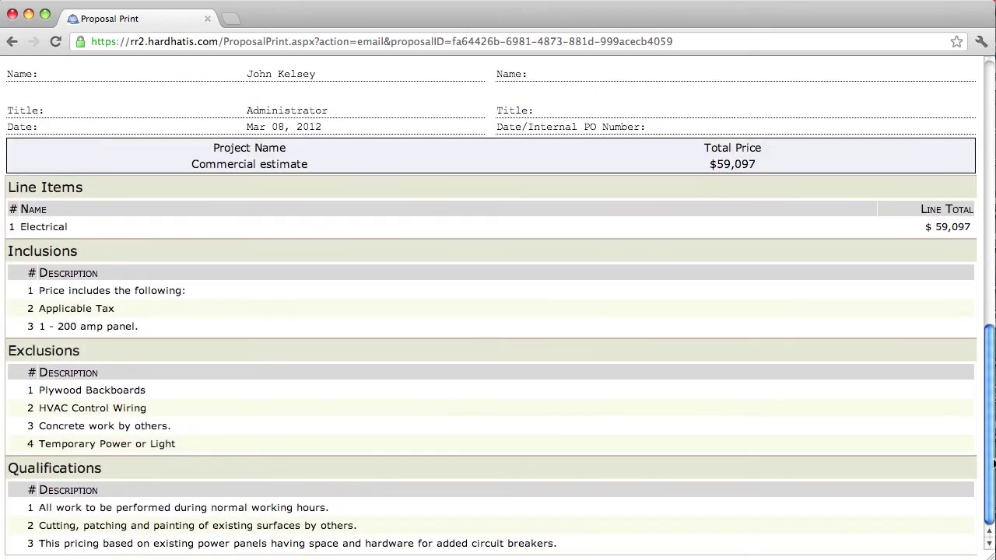
{"action": "left_click_drag", "start_coordinate": [993, 463], "coordinate": [992, 167]}
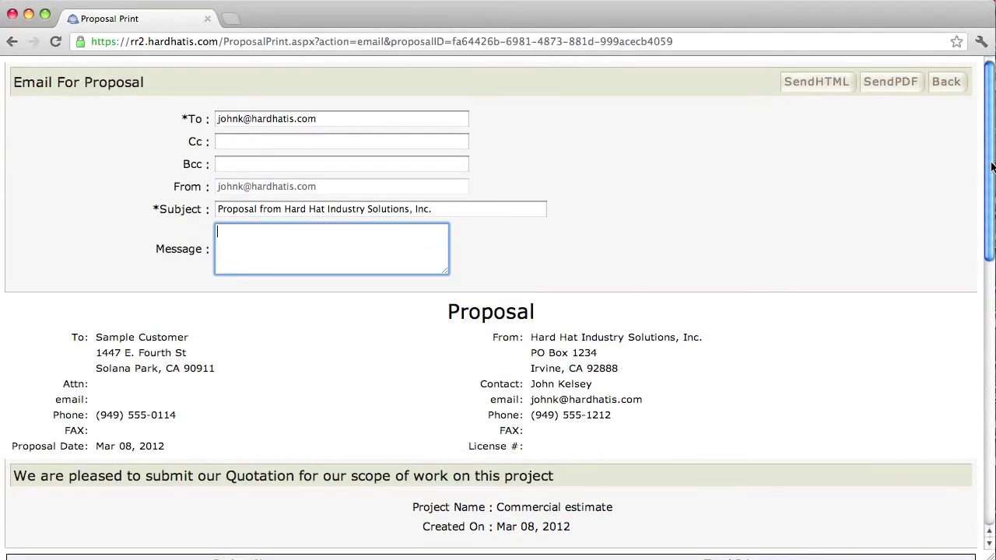
{"action": "left_click", "coordinate": [874, 84]}
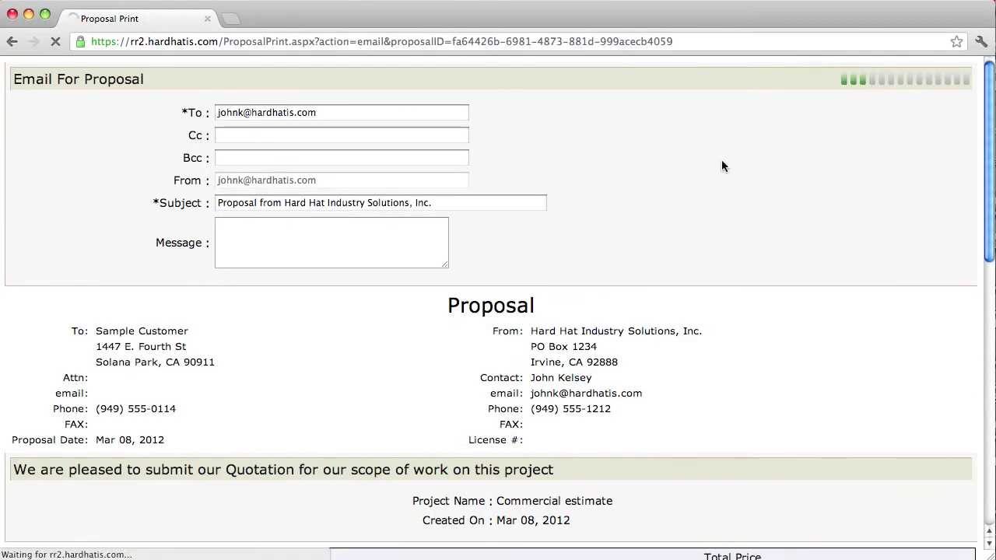